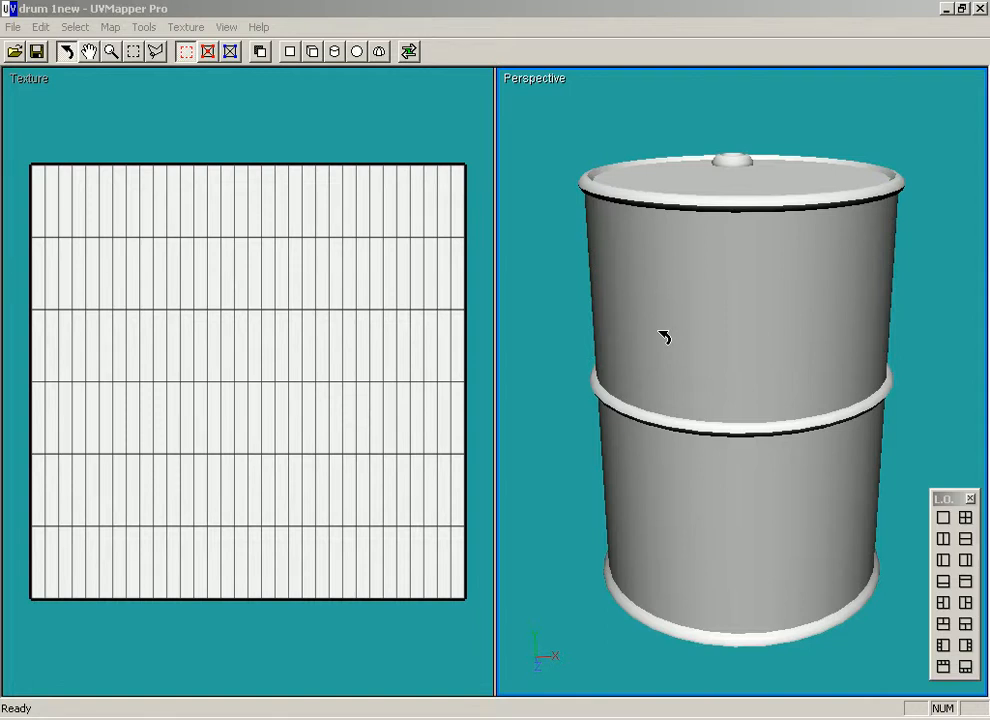
Apply the color checker texture to the drum.
mouse_move(664, 337)
left_mouse_down()
mouse_move(681, 294)
mouse_move(678, 265)
mouse_move(681, 348)
mouse_move(689, 292)
mouse_move(686, 351)
mouse_move(681, 290)
mouse_move(676, 343)
mouse_move(667, 300)
left_mouse_up()
mouse_move(765, 270)
left_mouse_down()
mouse_move(769, 259)
mouse_move(762, 347)
mouse_move(758, 280)
left_mouse_up()
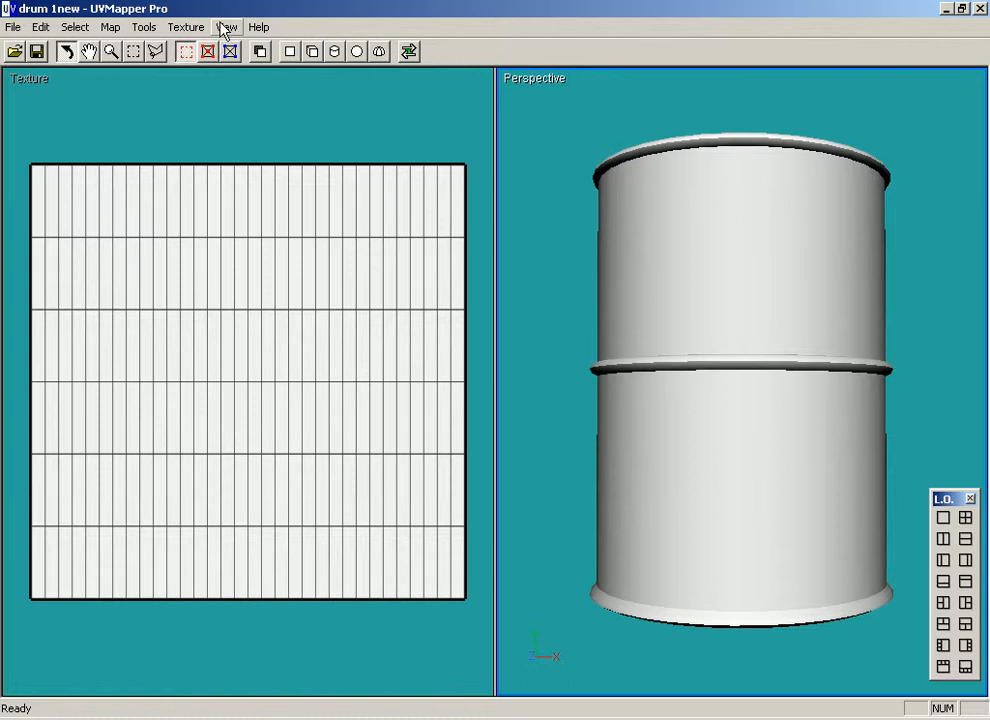
left_click(190, 27)
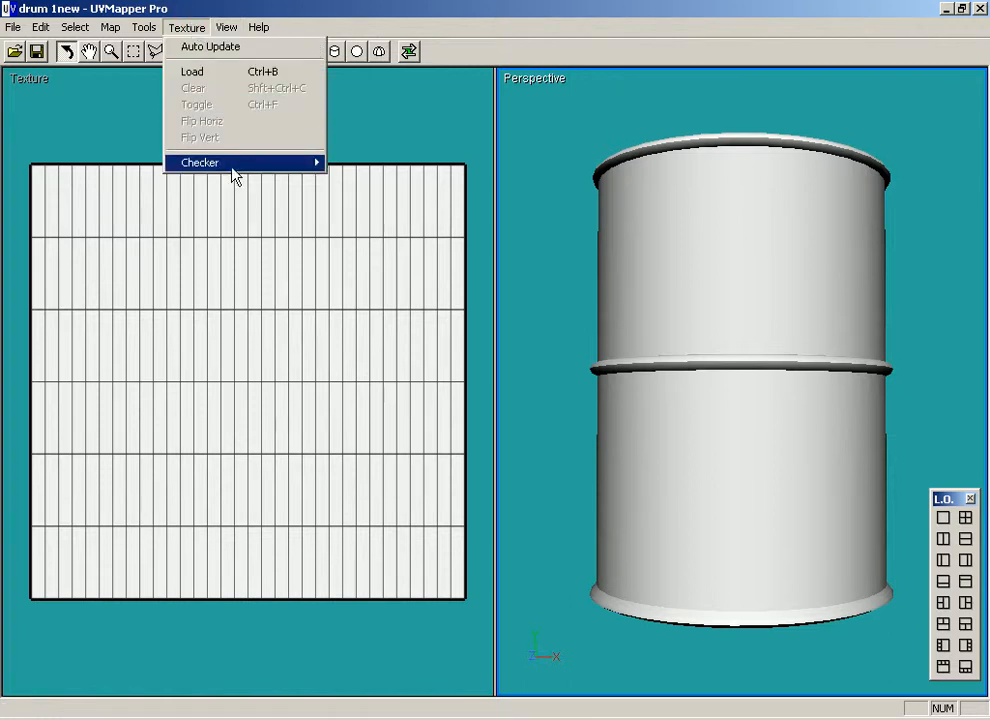
mouse_move(243, 163)
left_click(350, 163)
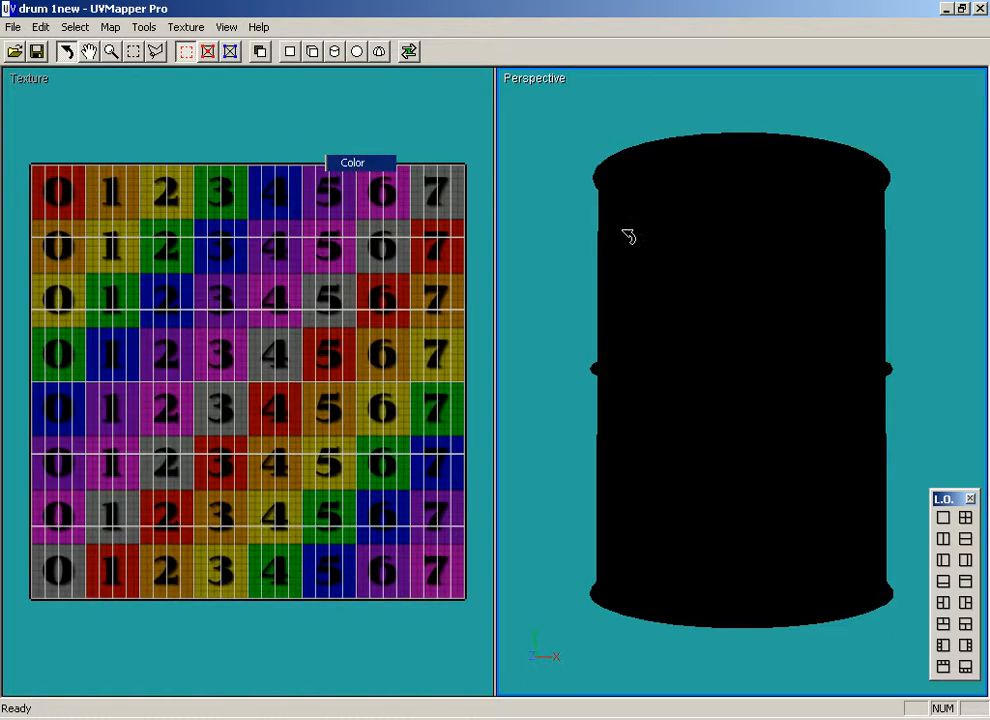
left_click_drag(718, 261, 741, 329)
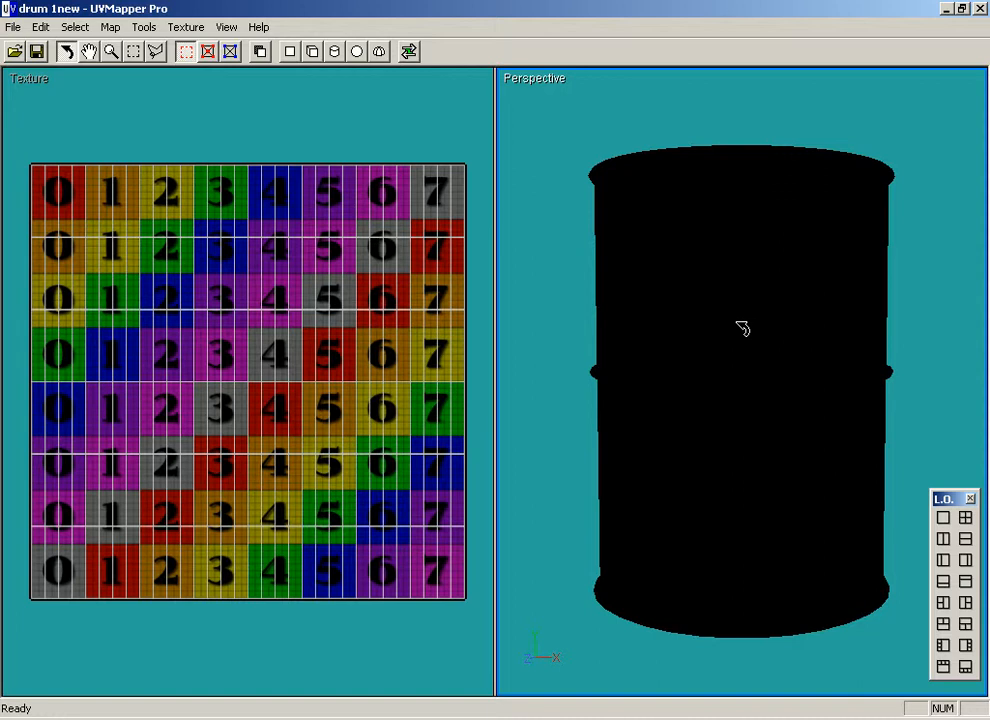
right_click(647, 203)
mouse_move(744, 279)
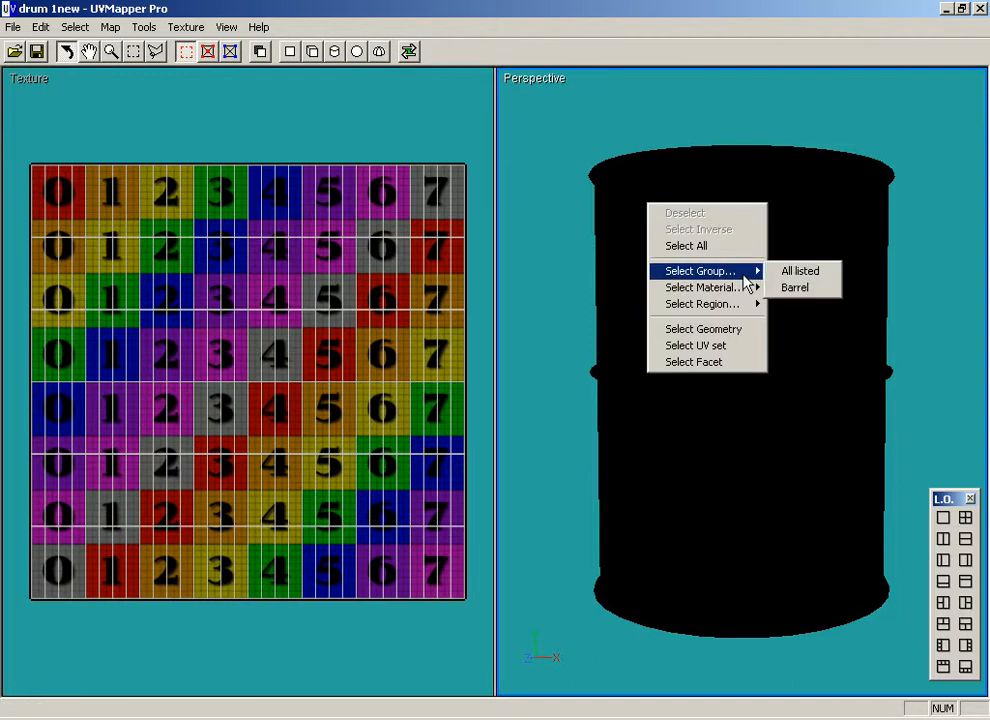
left_click(829, 287)
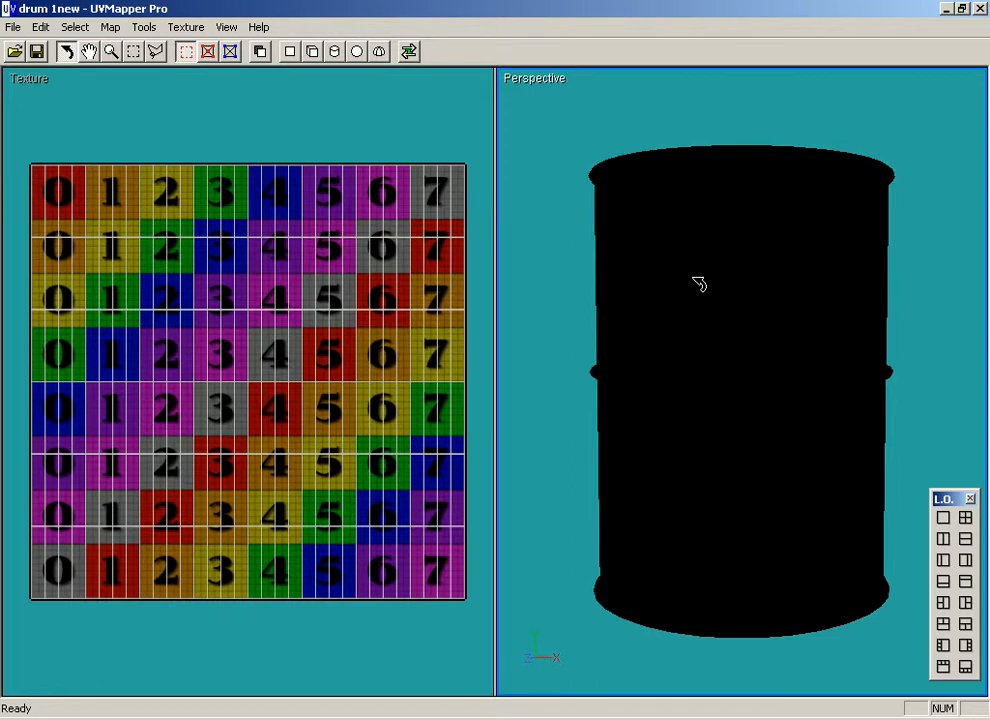
Remap all facets using the def_surf_mat material with cylindrical mapping on the Y axis and Scale Result enabled.
right_click(686, 277)
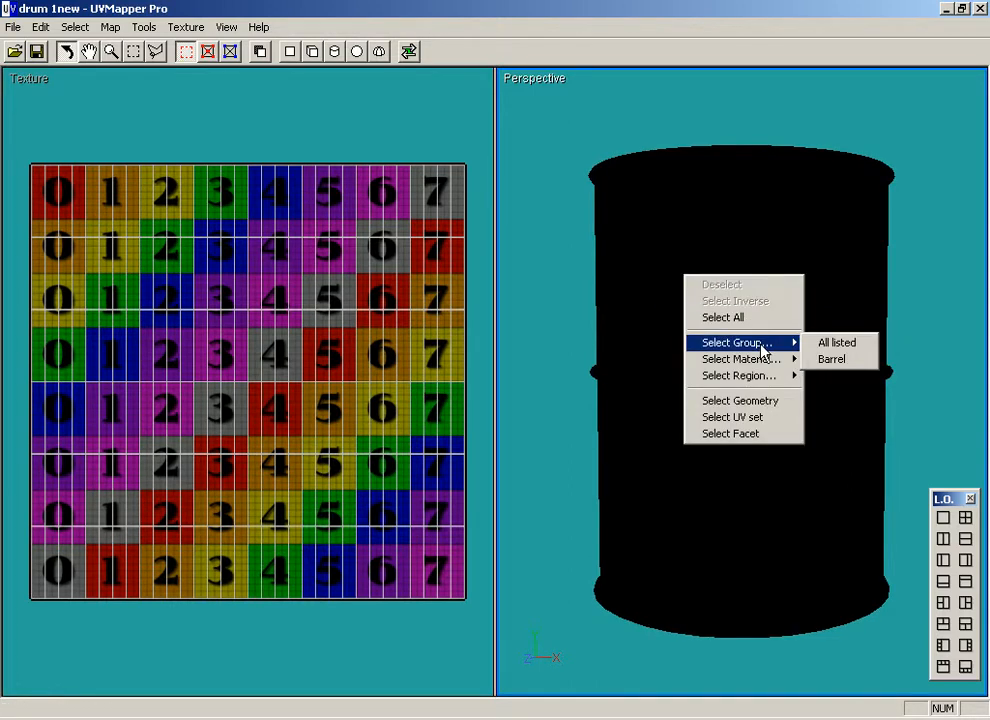
mouse_move(790, 359)
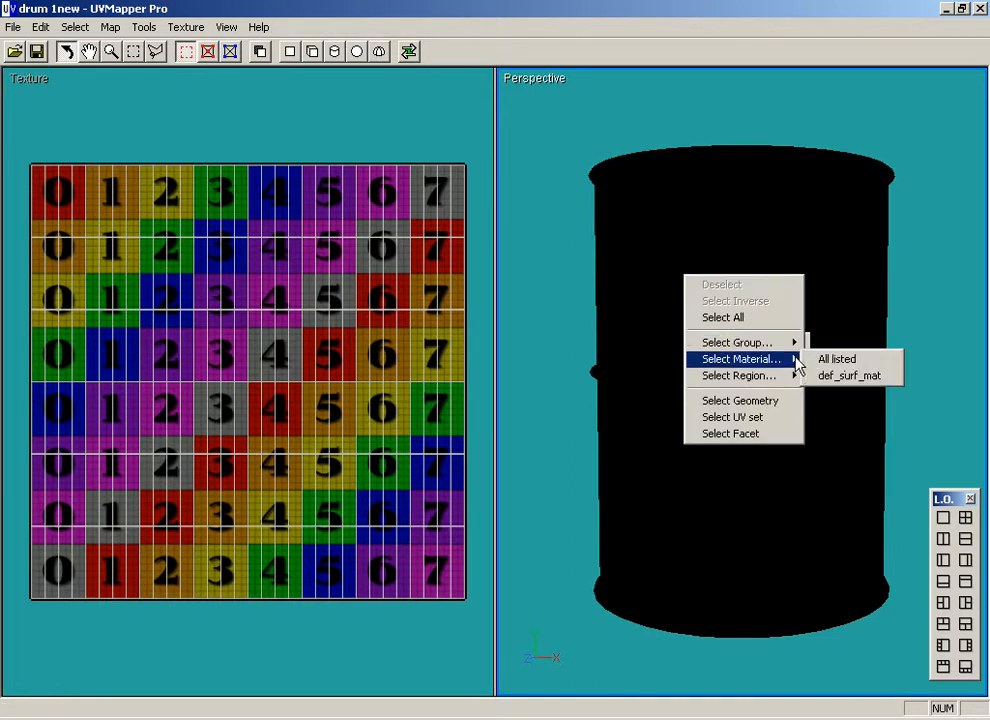
left_click(870, 377)
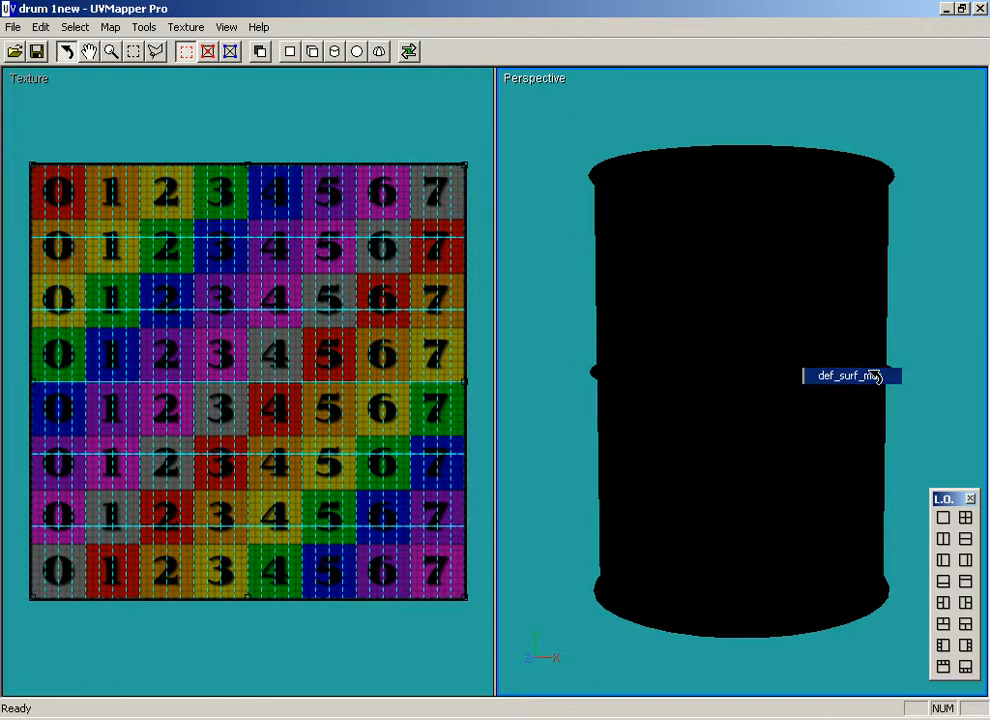
left_click_drag(803, 320, 762, 252)
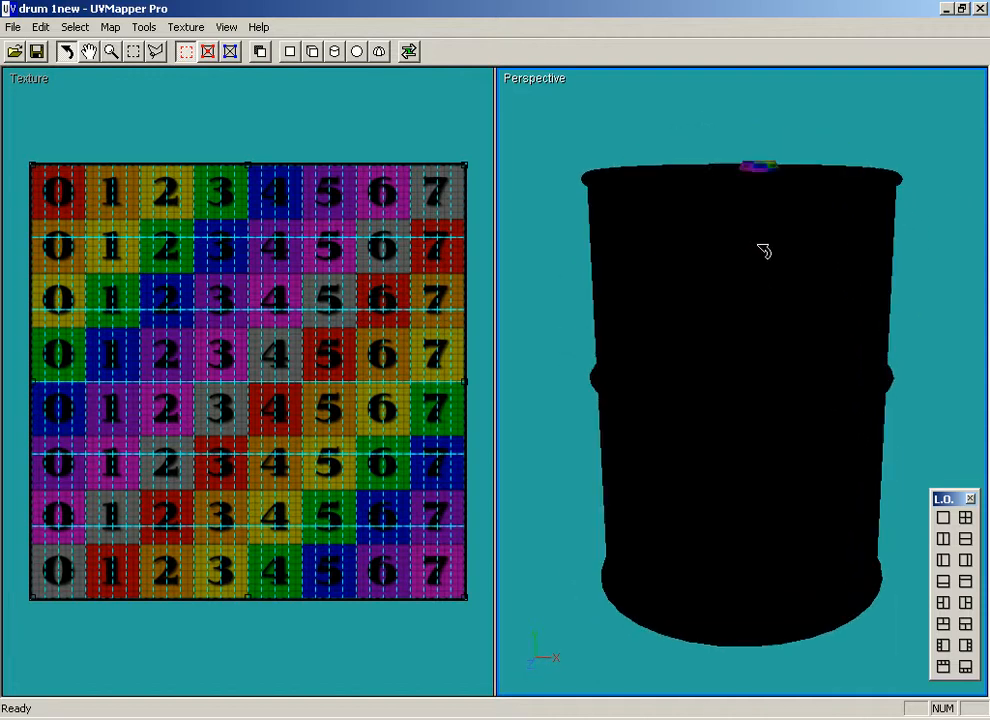
left_click(335, 52)
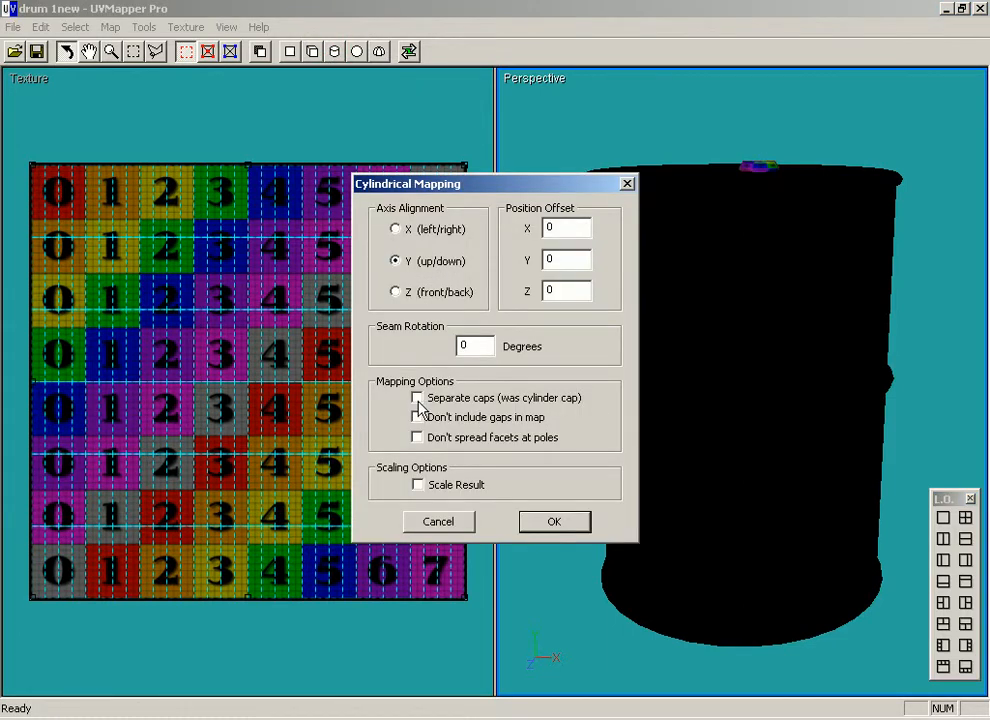
left_click(418, 484)
left_click(562, 522)
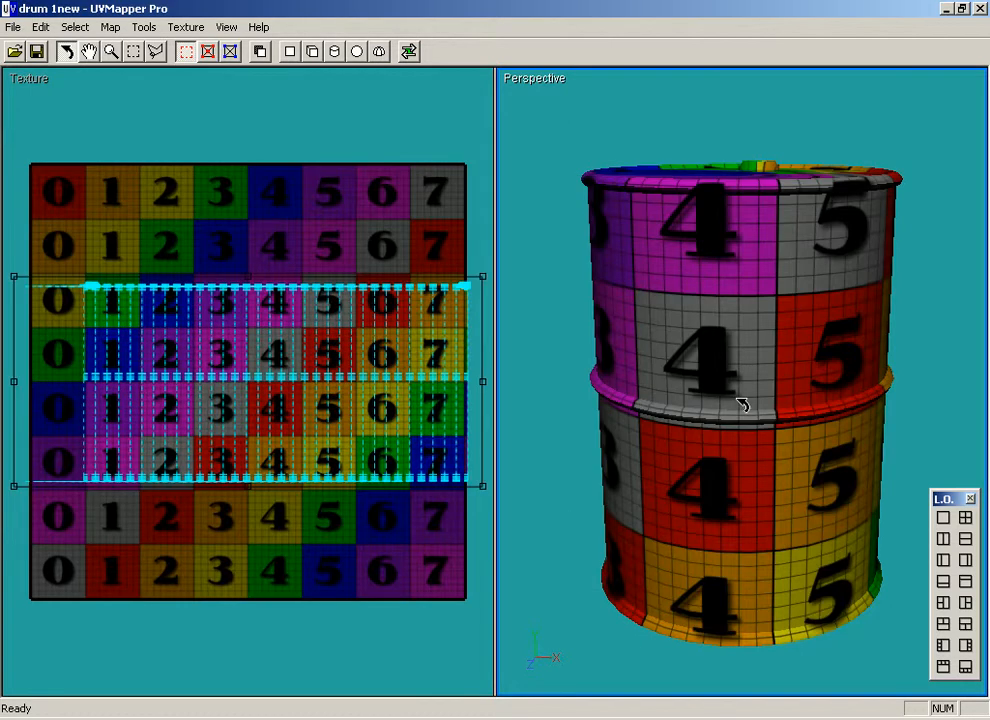
Shift the cylindrical UV layout left and slightly up so its wall section sits inside the texture, and deselect it.
mouse_move(760, 316)
left_mouse_down()
mouse_move(771, 331)
mouse_move(774, 197)
mouse_move(767, 303)
left_mouse_up()
left_click_drag(335, 380, 300, 370)
left_click_drag(676, 346, 725, 314)
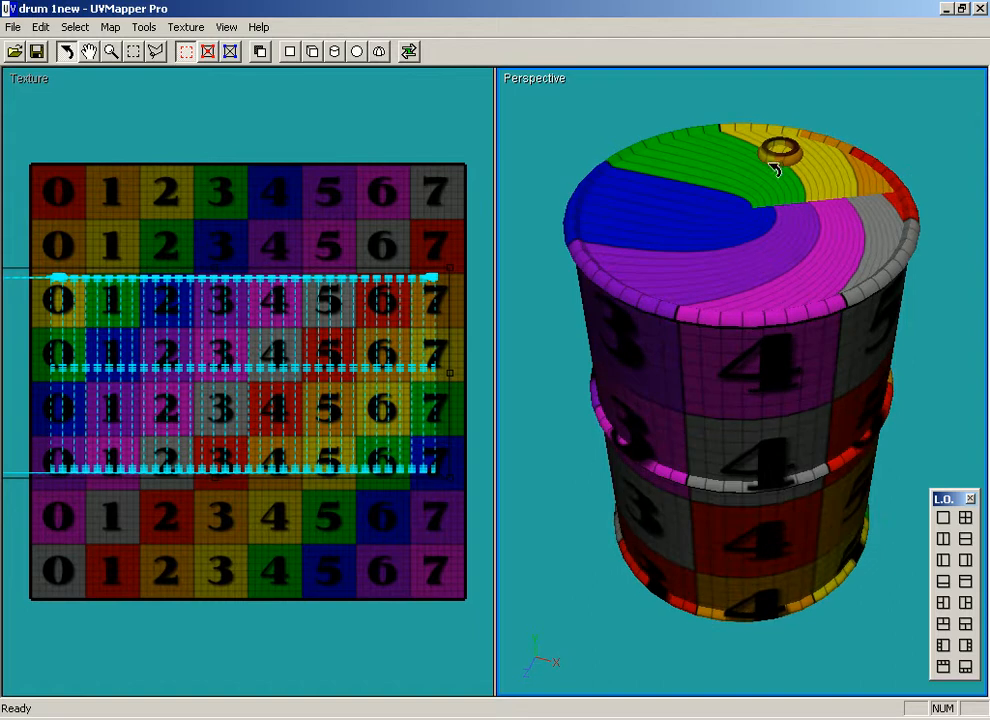
mouse_move(769, 507)
left_mouse_down()
mouse_move(767, 380)
mouse_move(762, 507)
left_mouse_up()
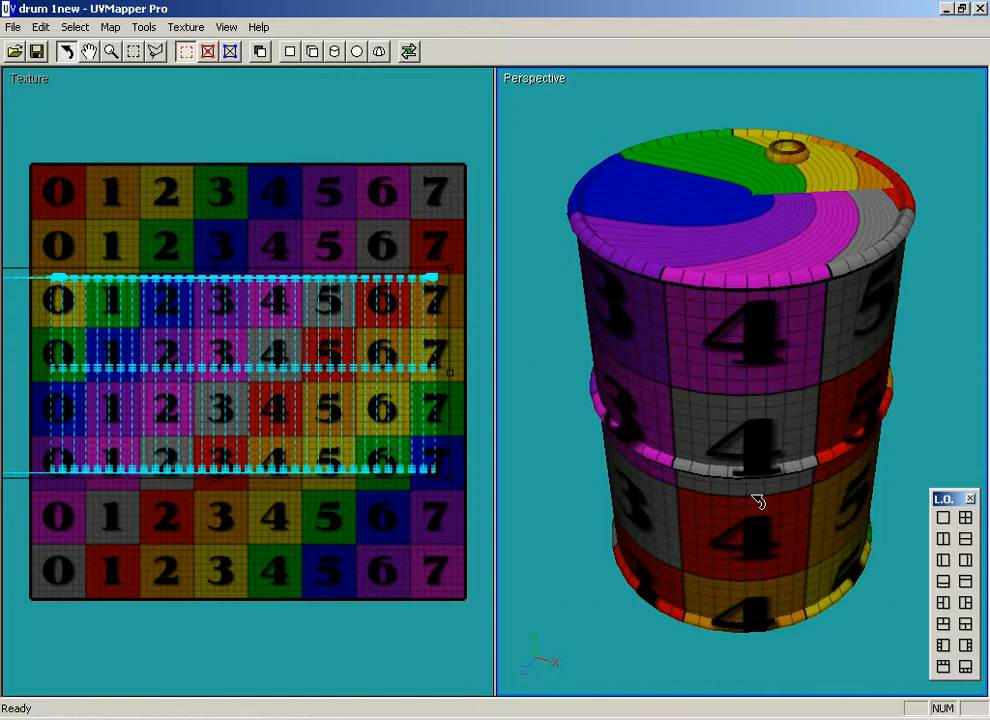
key("Return")
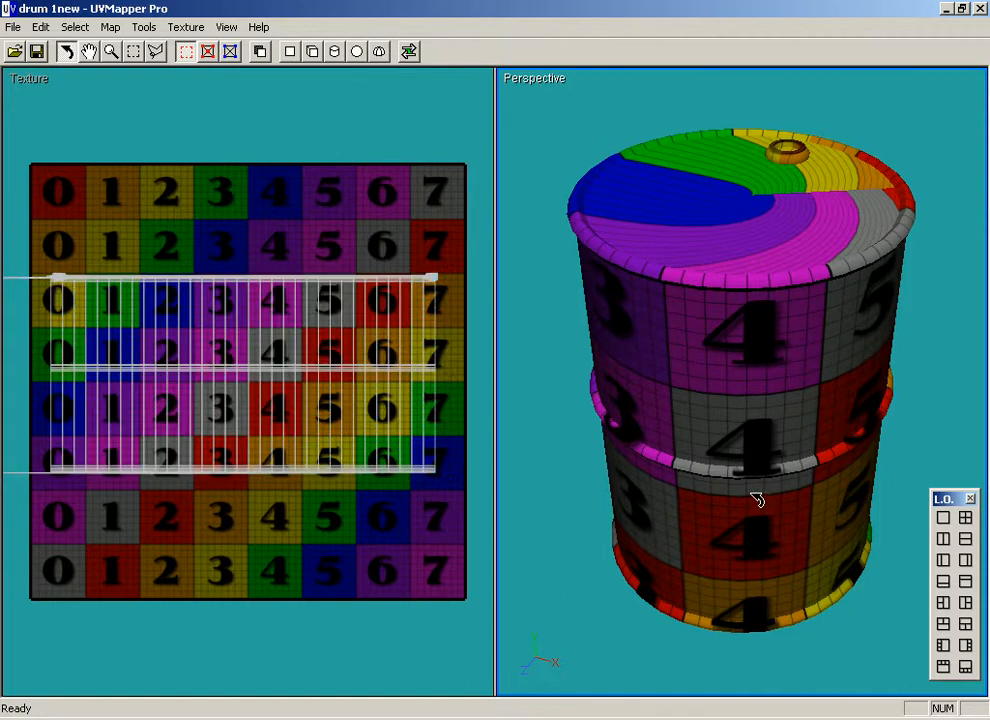
Planar-map the top group on the Y axis with Don't Split and Scale Result, and move its UV disc above the left end of the wall UVs.
right_click(757, 235)
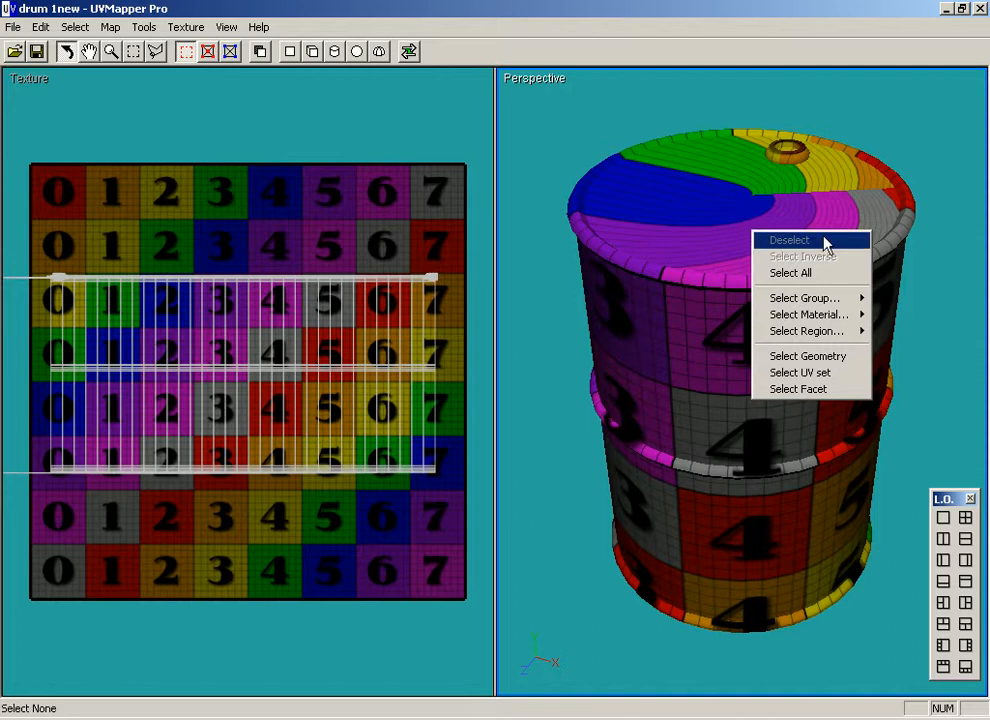
mouse_move(838, 300)
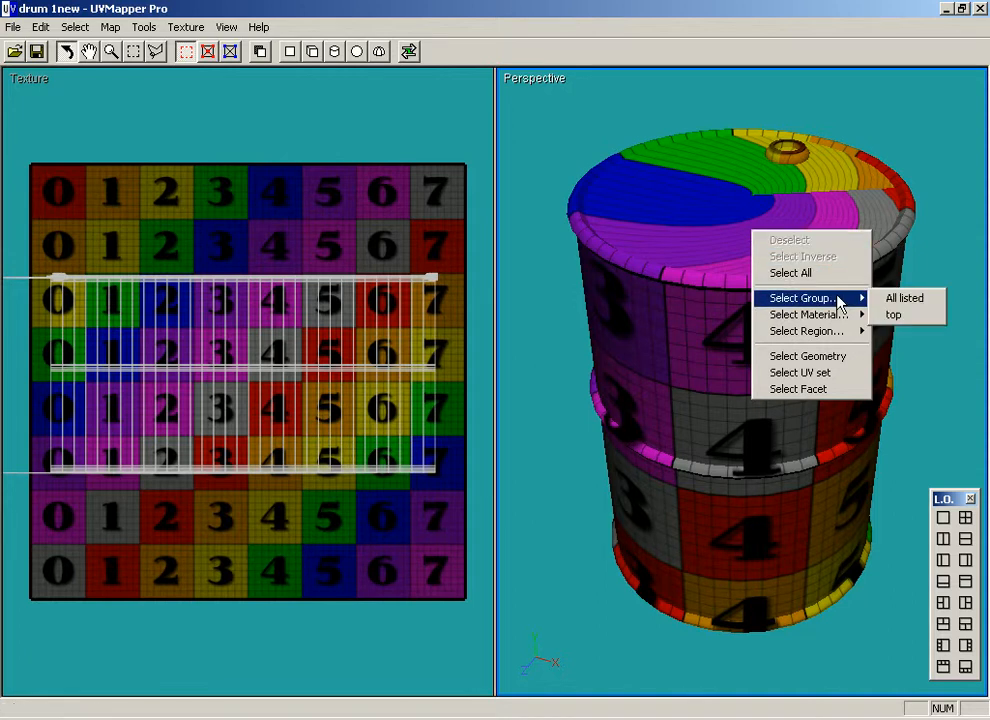
left_click(897, 315)
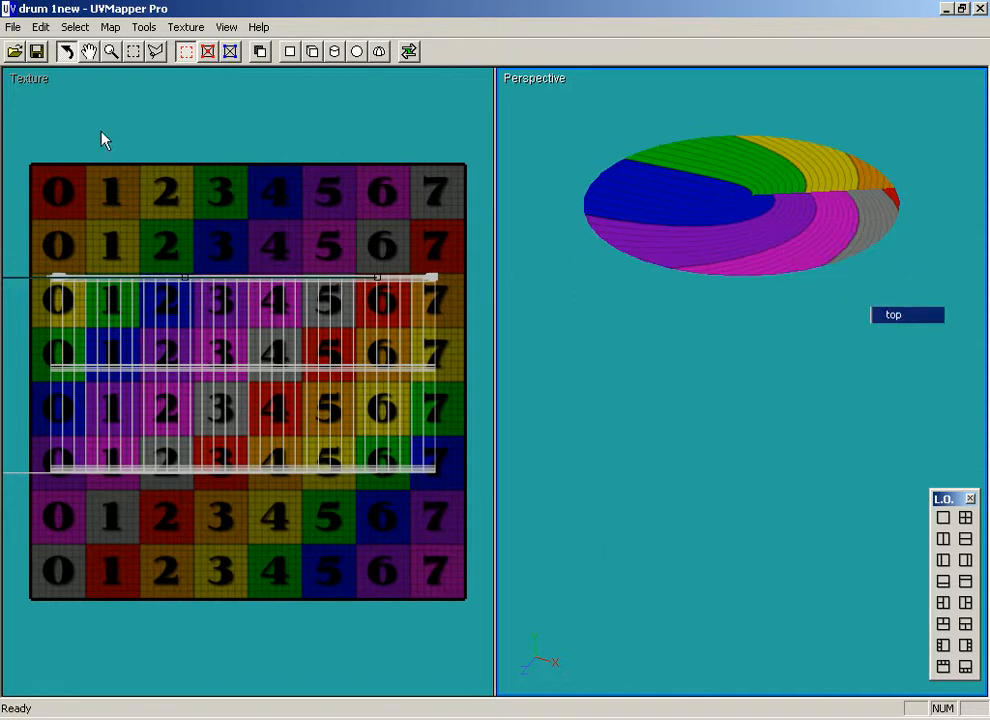
left_click(289, 52)
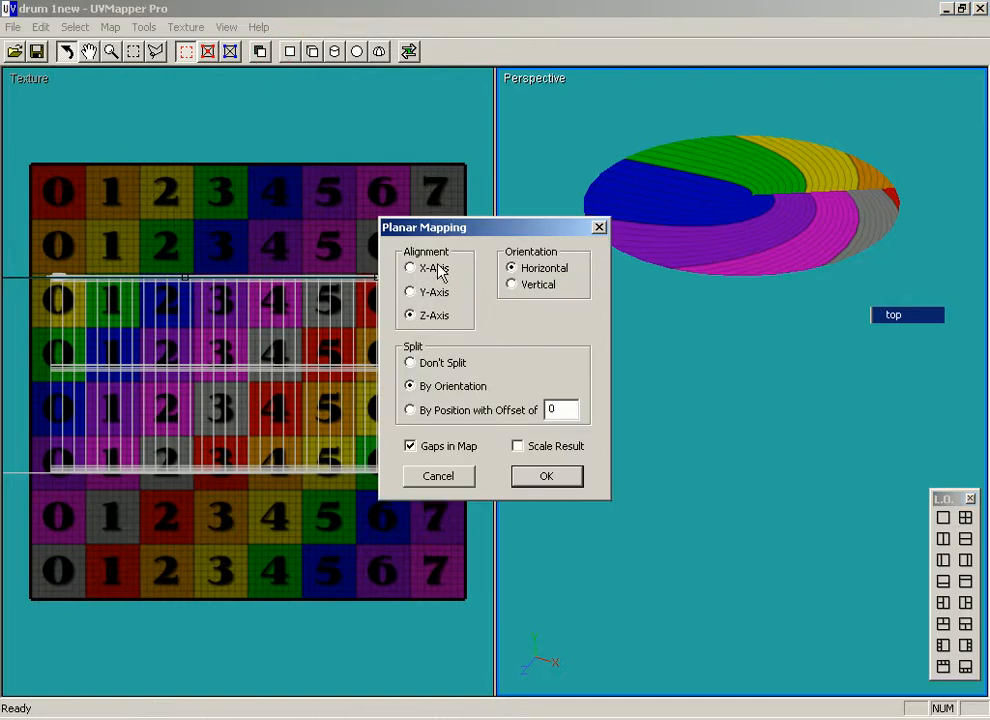
left_click(413, 295)
left_click(412, 362)
left_click(518, 446)
left_click(566, 475)
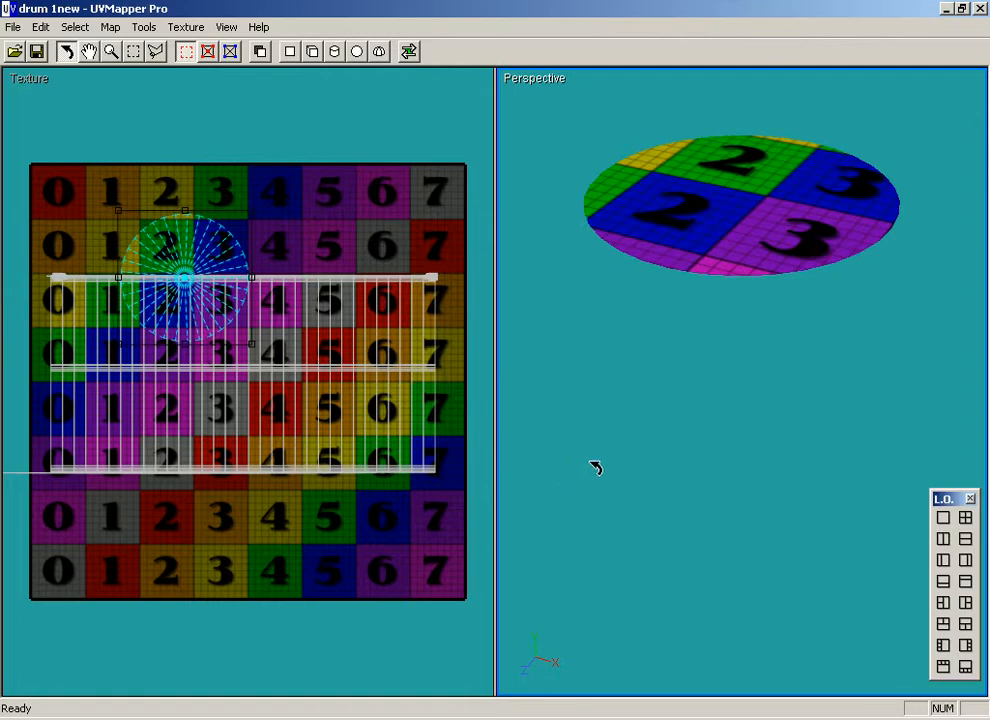
left_click_drag(185, 277, 132, 198)
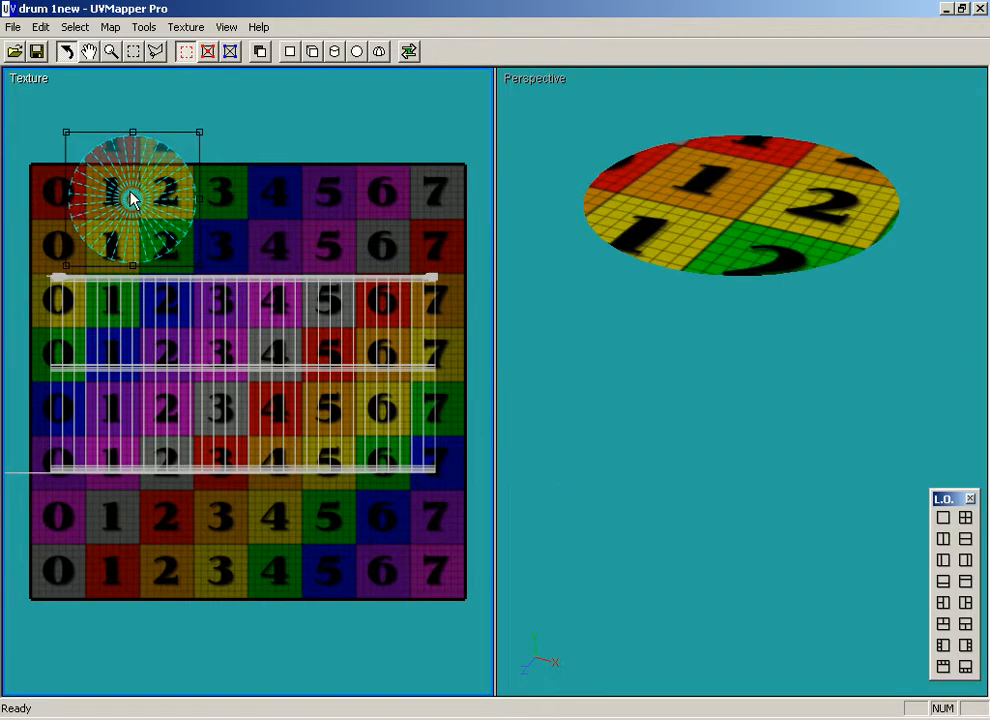
left_click(371, 277)
Planar-map the bottom group on the Y axis with Don't Split and Scale Result.
left_click_drag(711, 431, 716, 312)
right_click(735, 320)
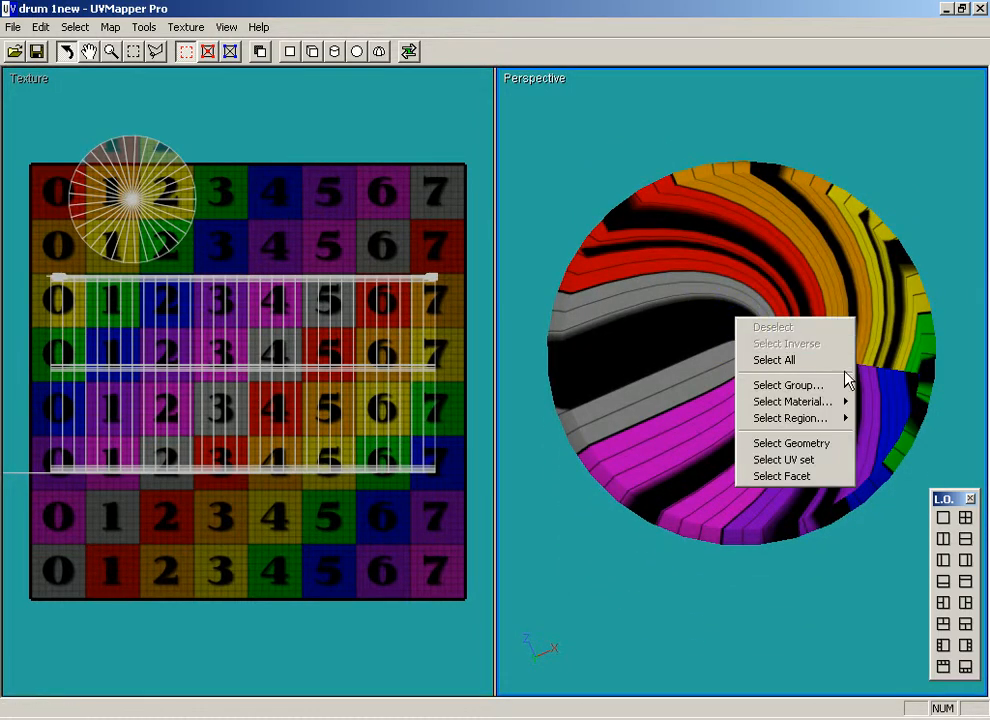
mouse_move(833, 404)
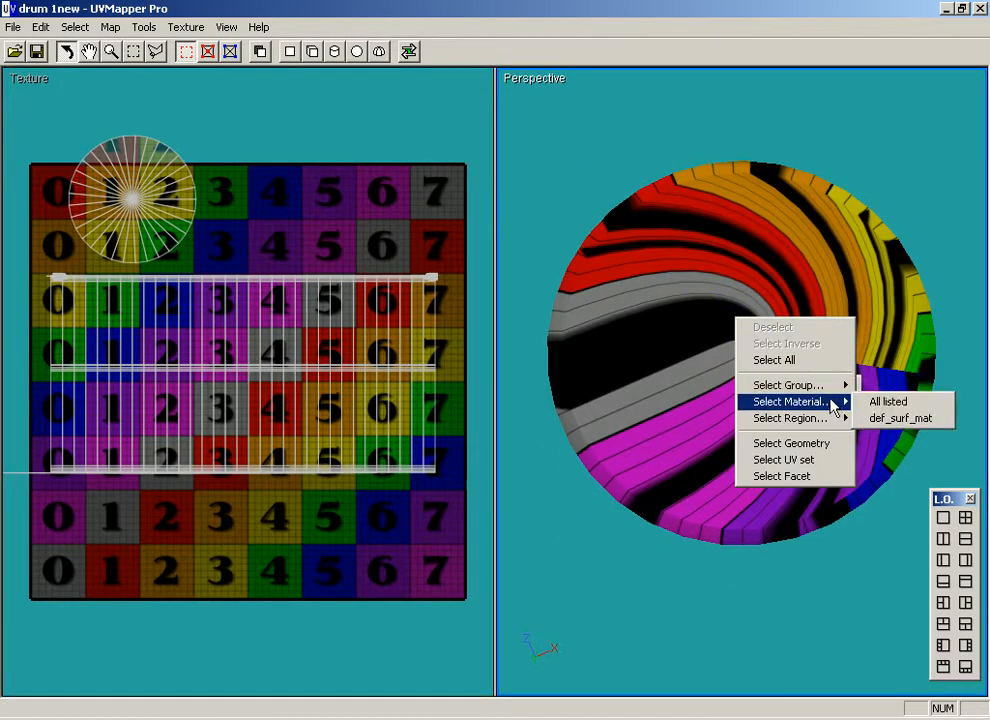
left_click(902, 404)
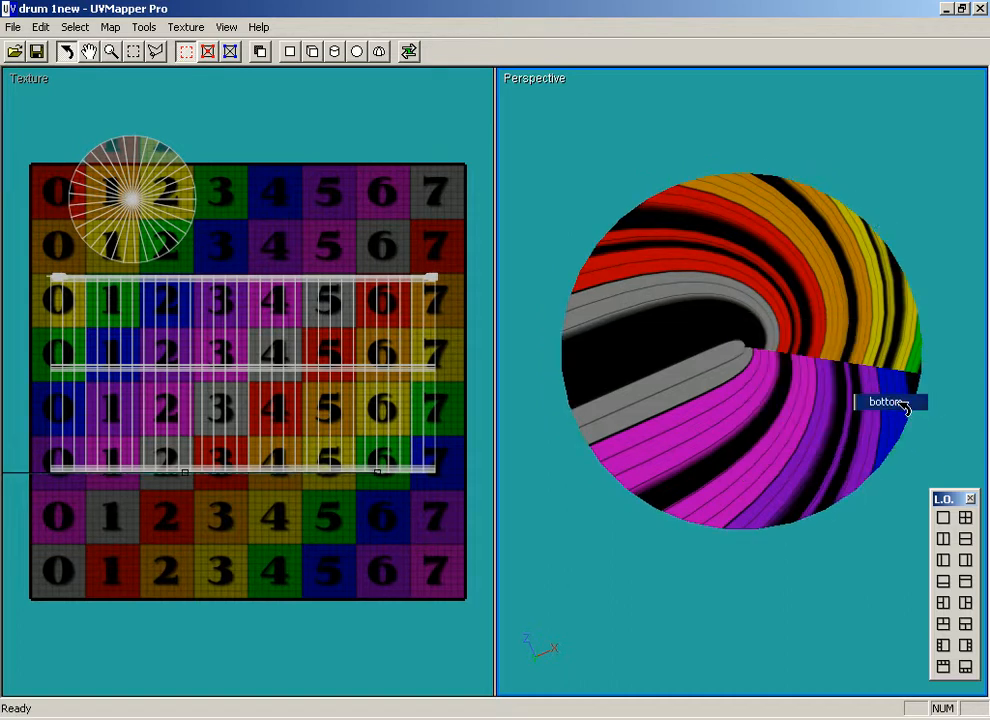
left_click_drag(785, 364, 792, 378)
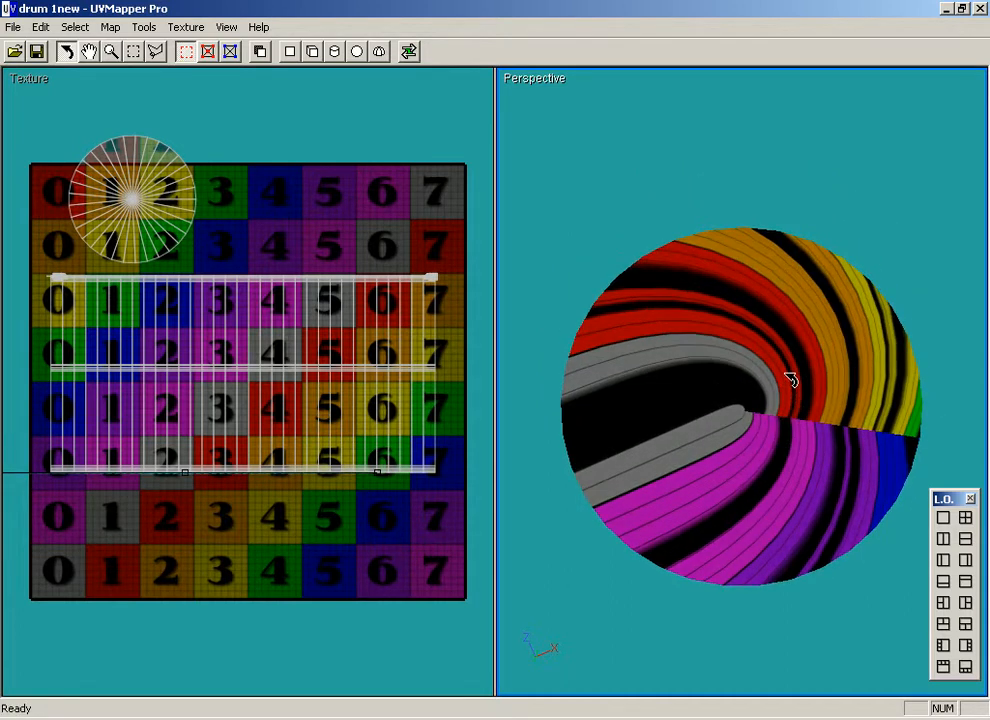
left_click(292, 51)
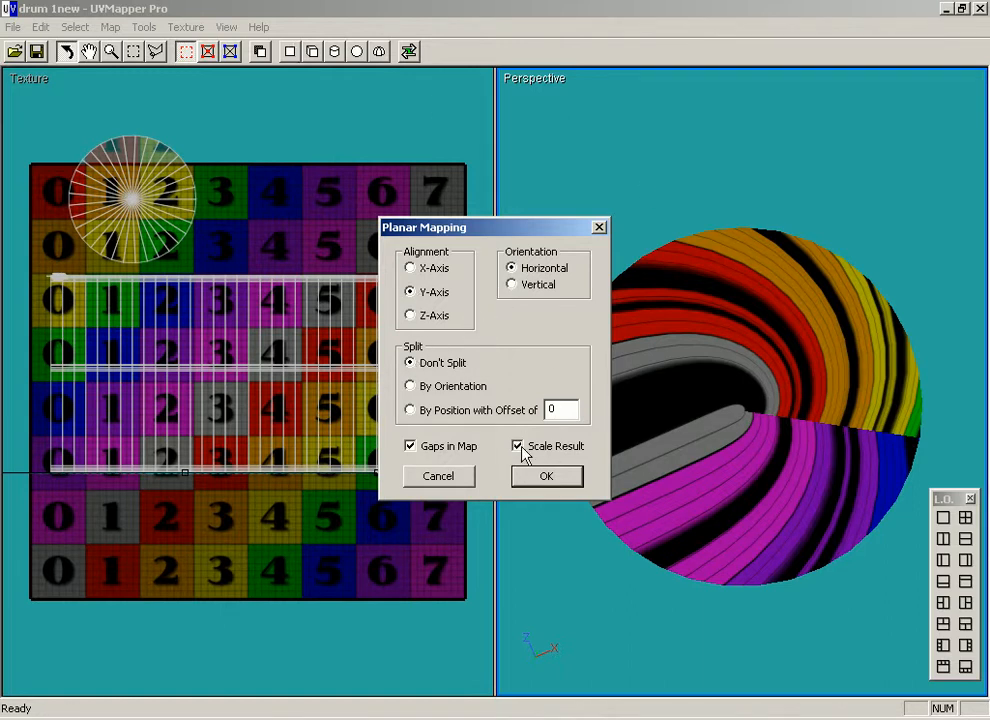
left_click(557, 476)
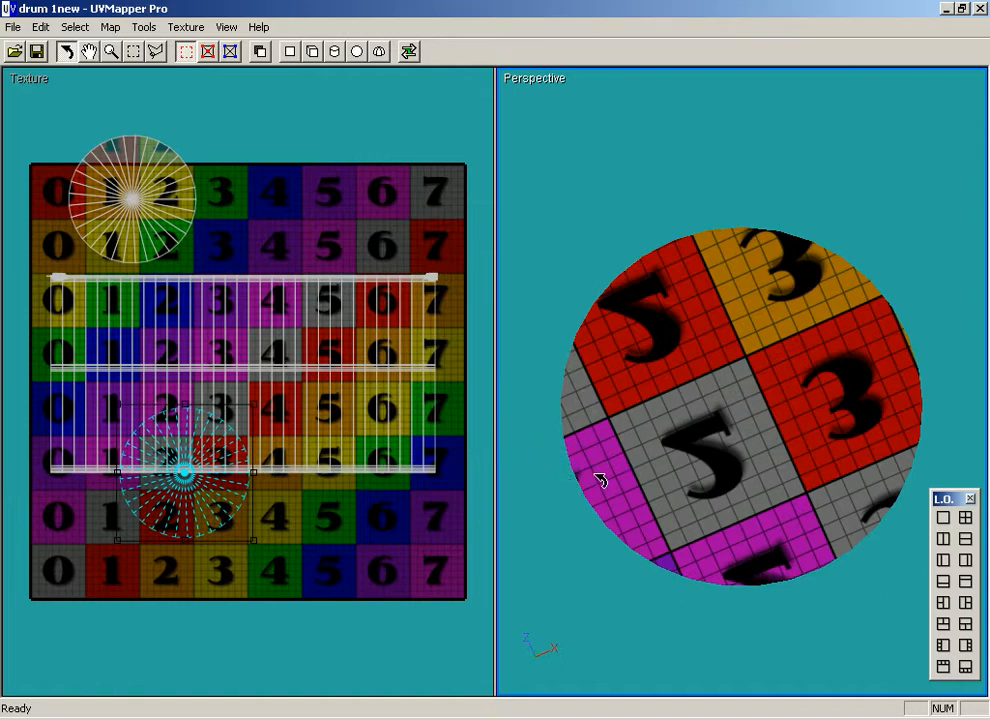
Move the bottom group's UV disc above the wall UVs, just right of the top group's disc.
left_click_drag(205, 495, 293, 228)
left_click_drag(625, 408, 396, 379)
left_click_drag(246, 202, 249, 206)
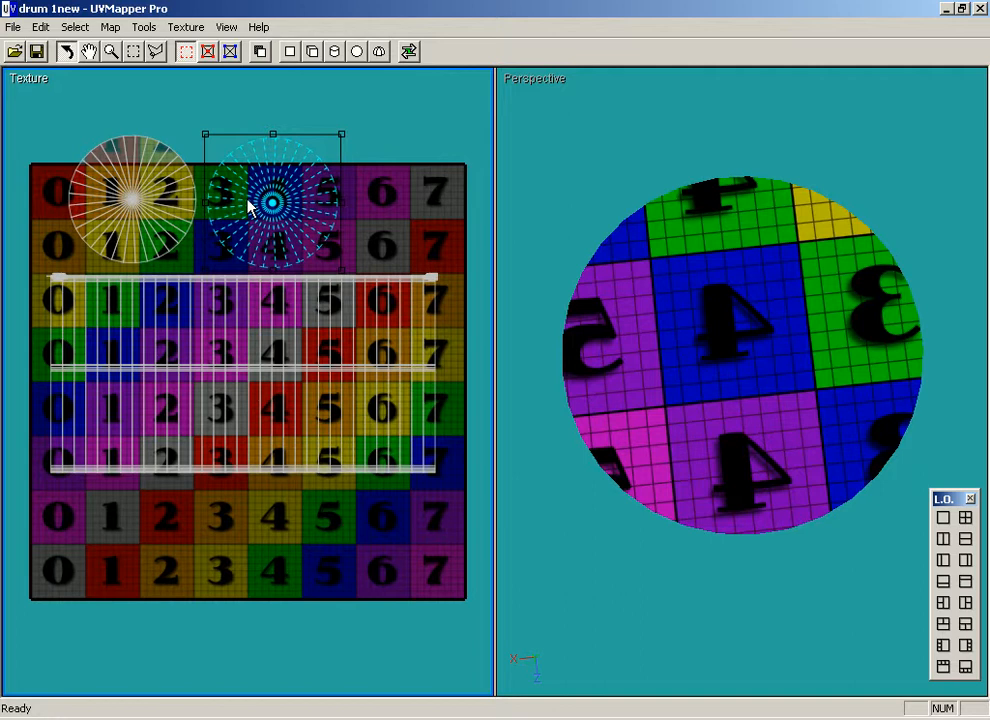
Flip the bottom group's UVs horizontally so the checker numbers read correctly, and deselect them.
left_click_drag(614, 389, 594, 380)
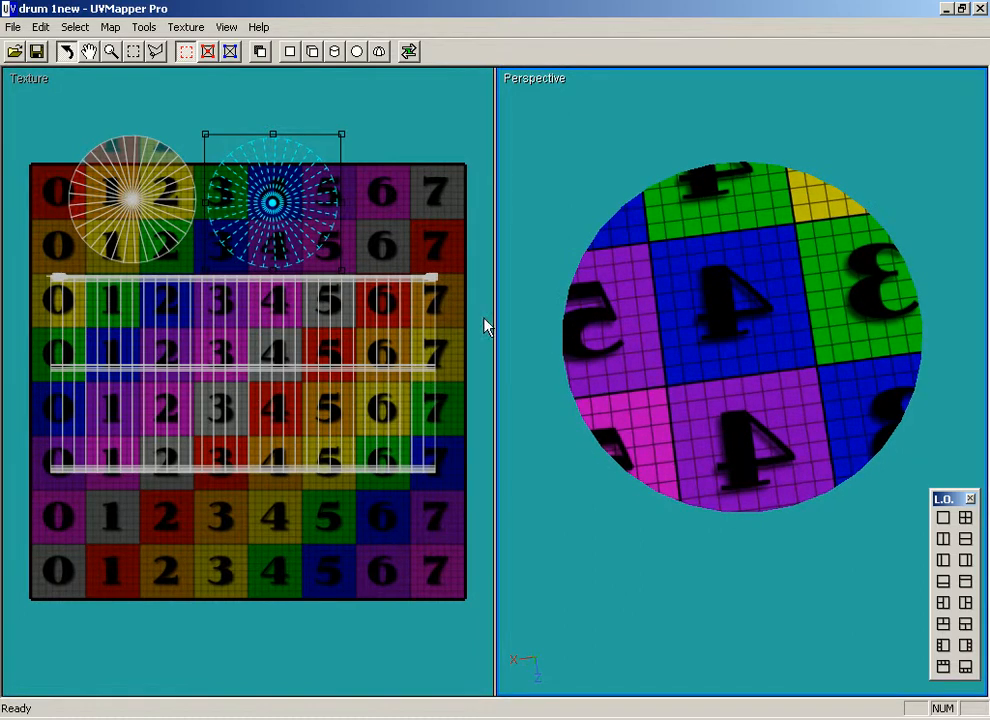
left_click(74, 27)
mouse_move(232, 214)
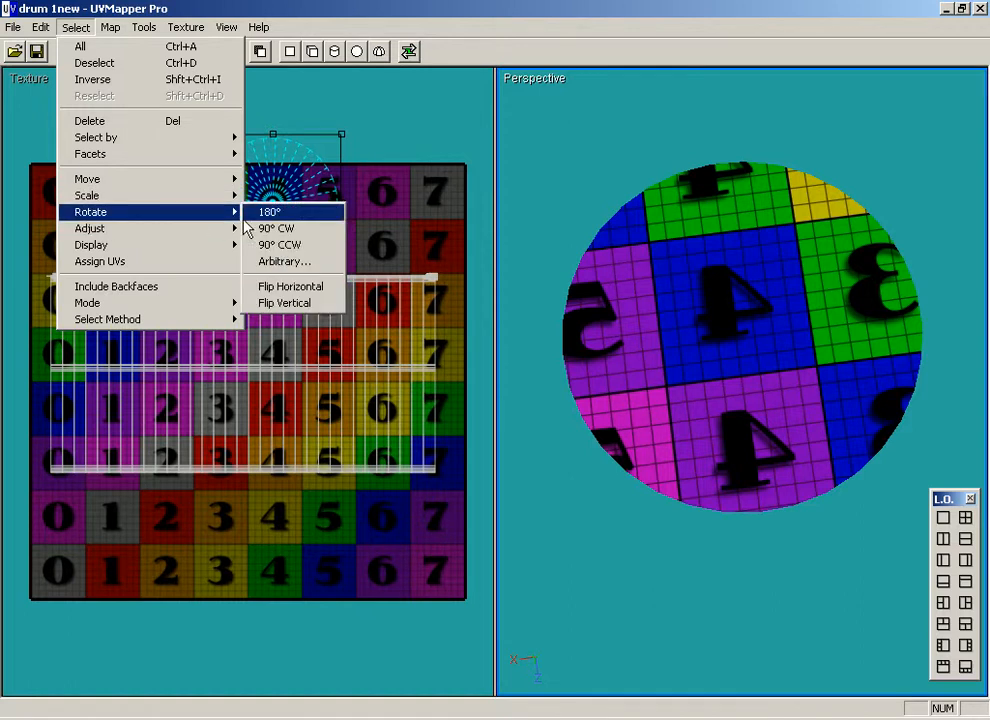
left_click(300, 288)
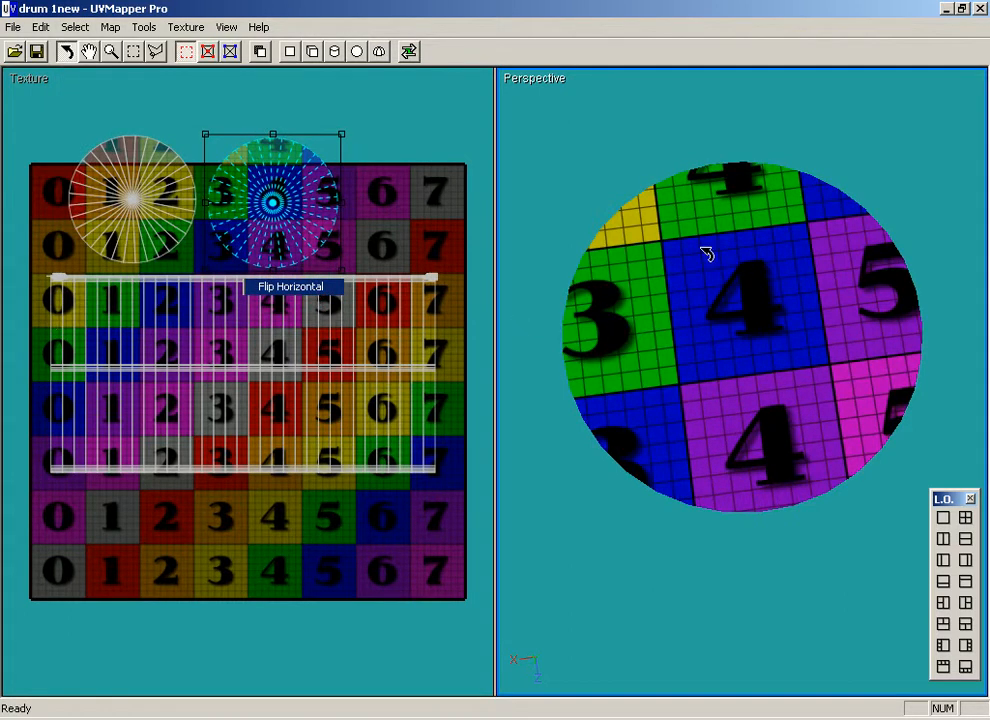
left_click(477, 236)
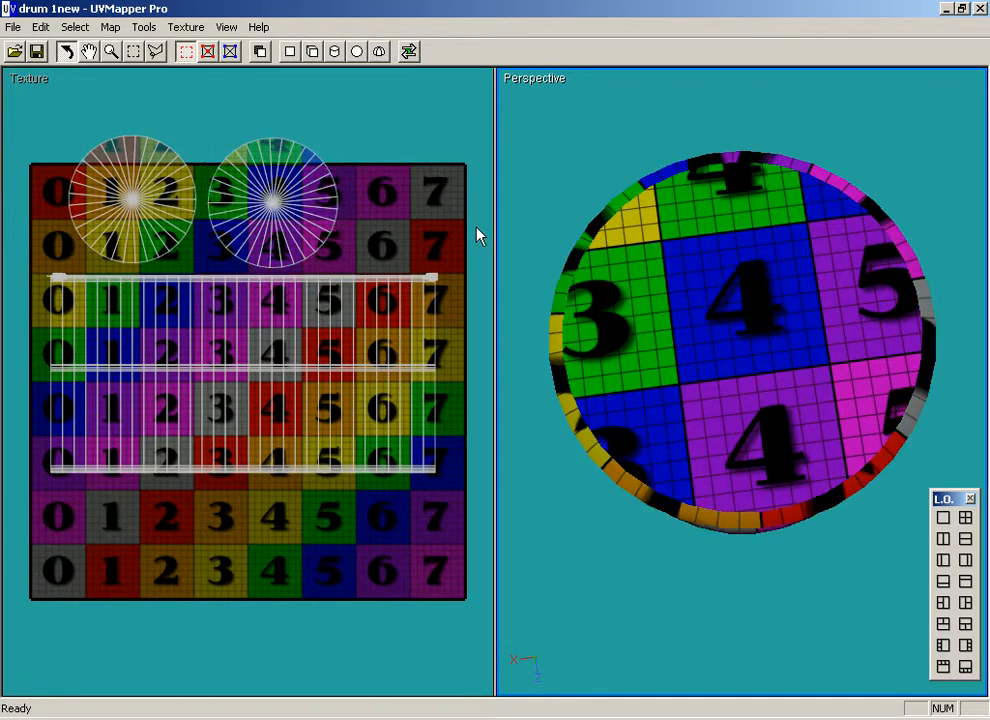
Select the Bunghole group and map it cylindrically on the Y axis with Separate caps and Scale Result.
left_click_drag(555, 256, 433, 428)
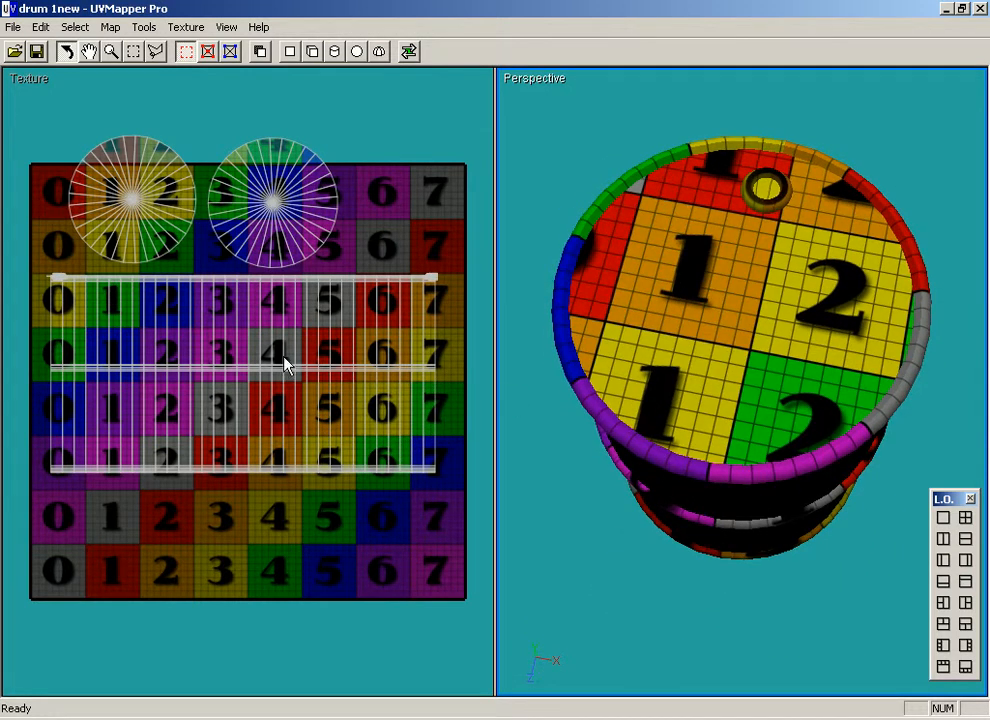
right_click(766, 196)
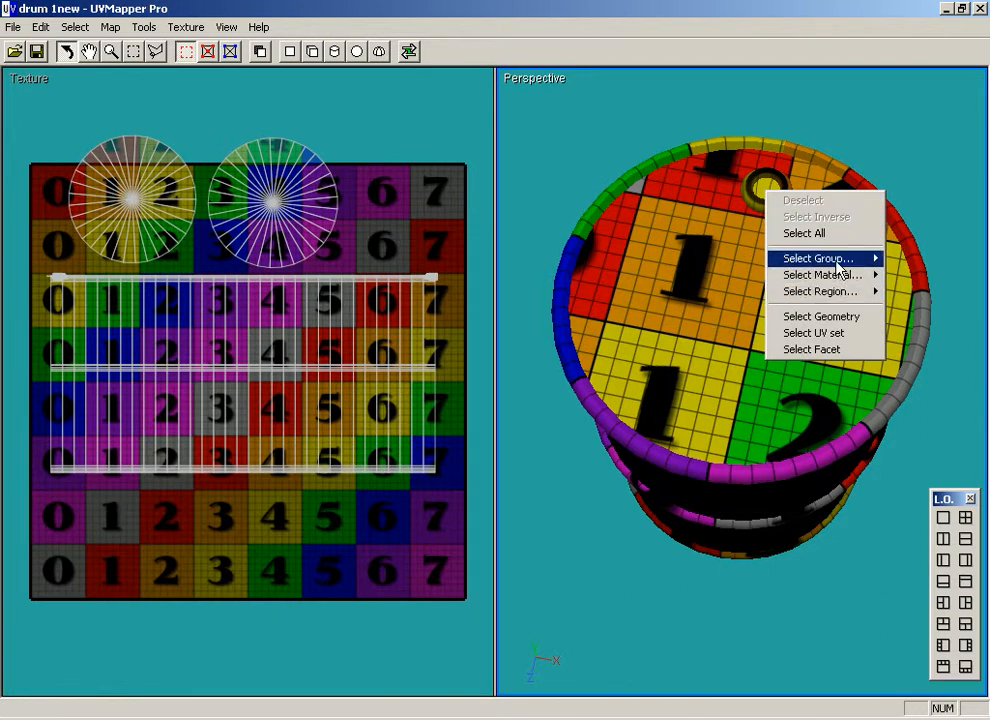
mouse_move(853, 259)
left_click(938, 275)
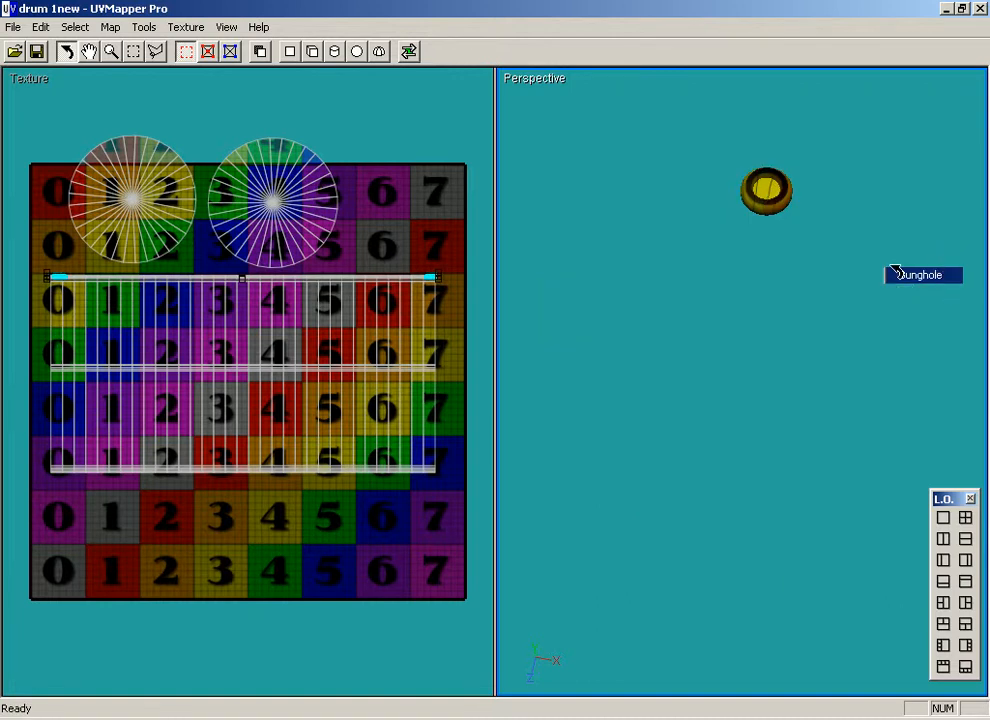
left_click(334, 51)
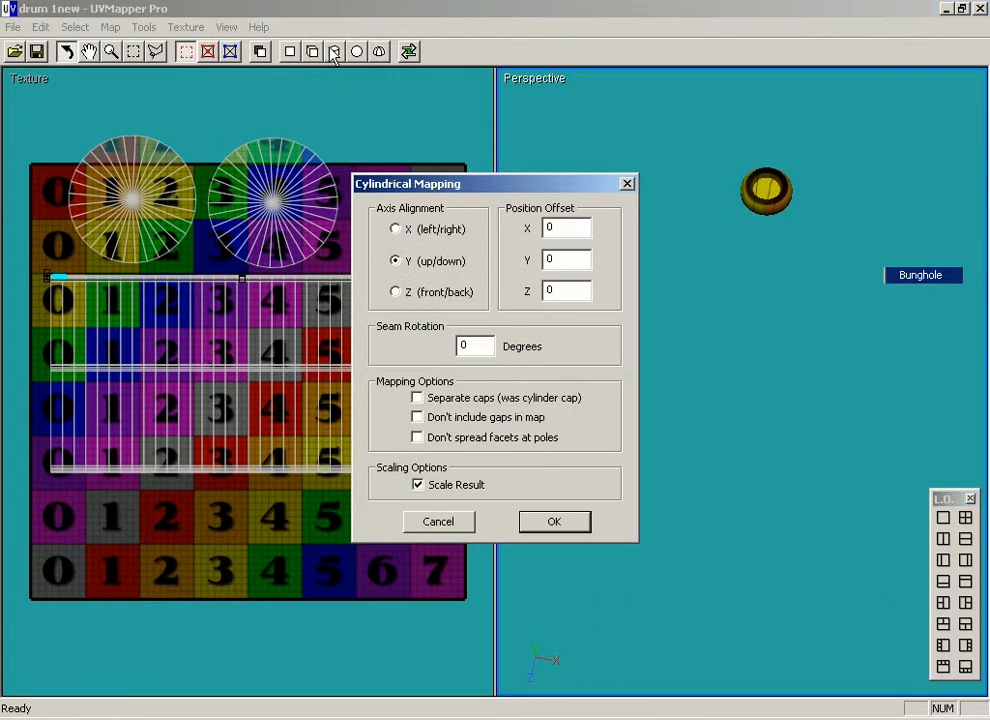
left_click(417, 398)
left_click(581, 522)
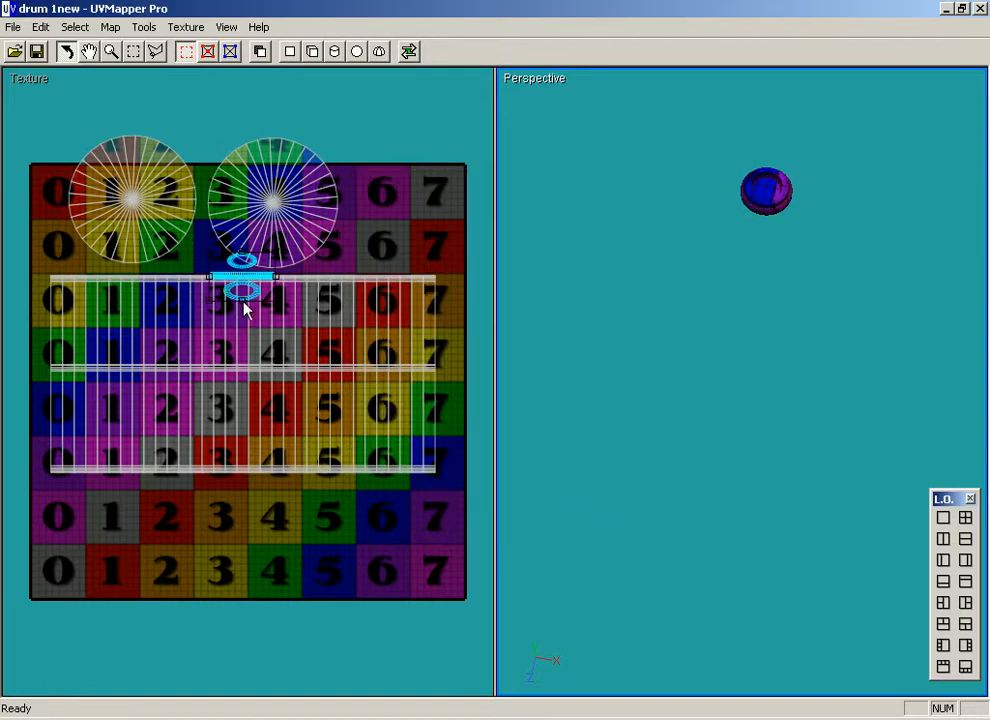
Stretch the bunghole UVs vertically so the caps look round, move them beside the bottom group's disc, and deselect them.
left_click_drag(244, 308, 236, 352)
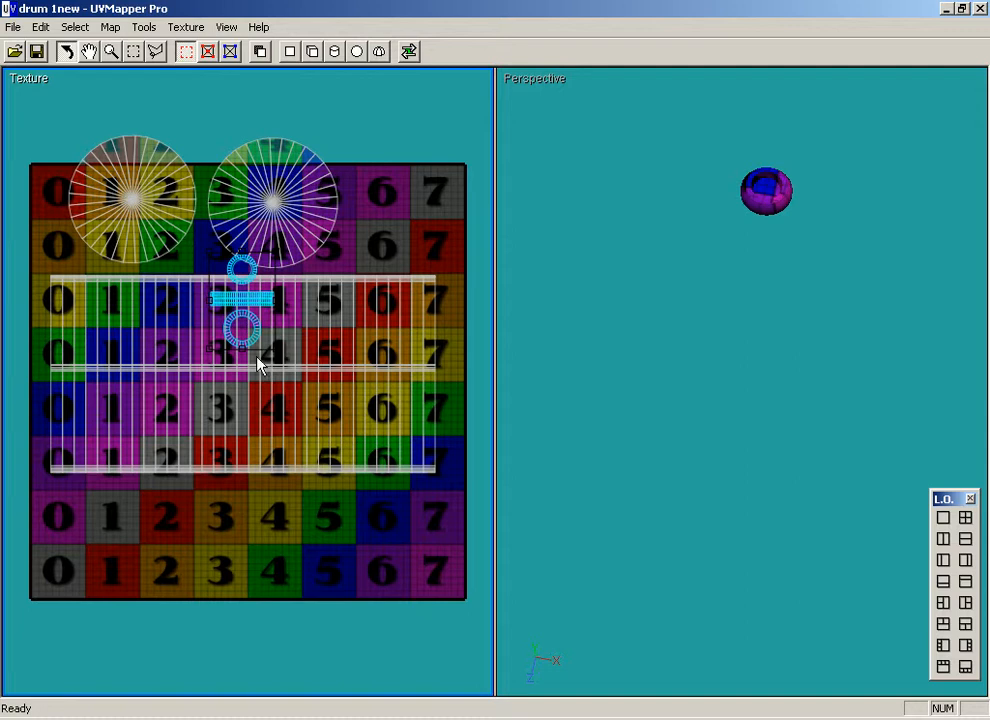
mouse_move(243, 348)
left_mouse_down()
mouse_move(239, 323)
mouse_move(238, 357)
left_mouse_up()
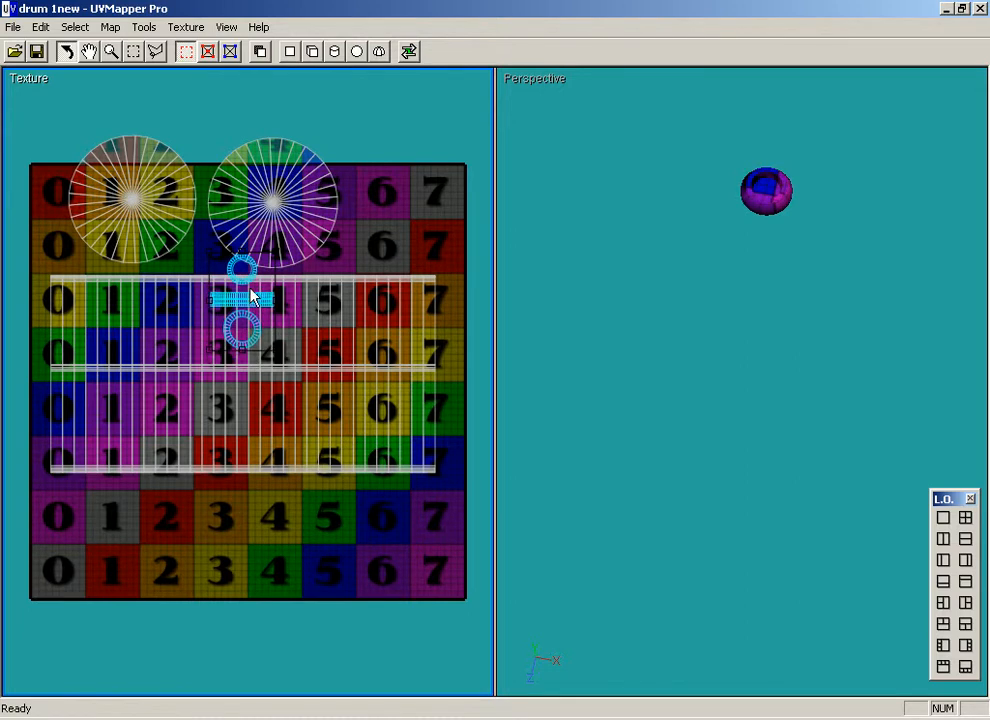
left_click_drag(248, 298, 389, 209)
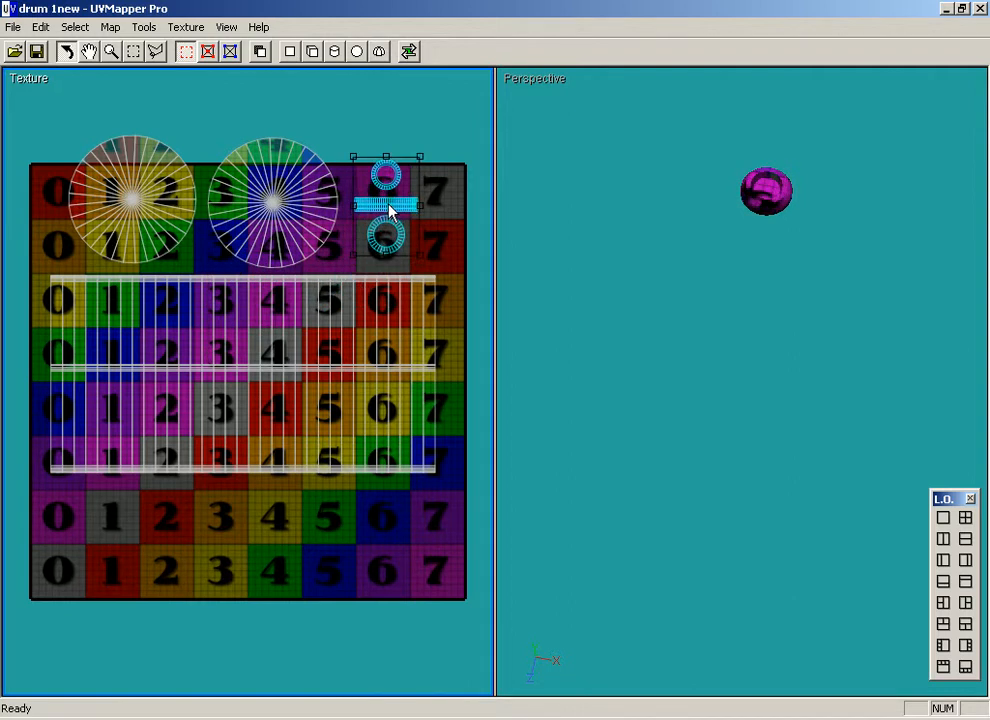
left_click(490, 229)
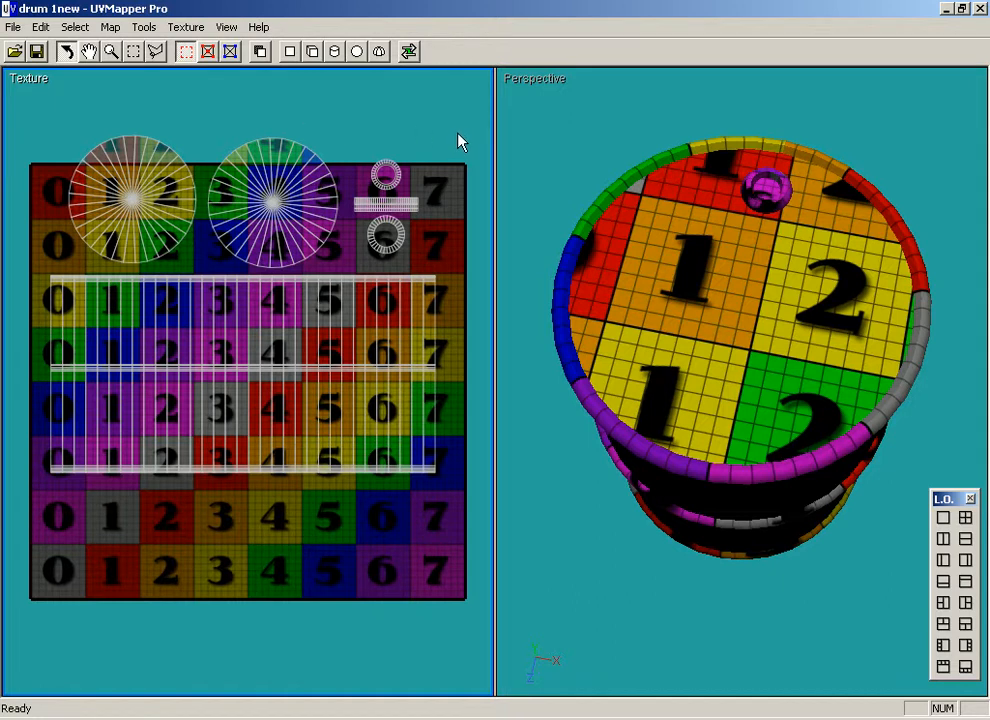
left_click(457, 97)
right_click(461, 99)
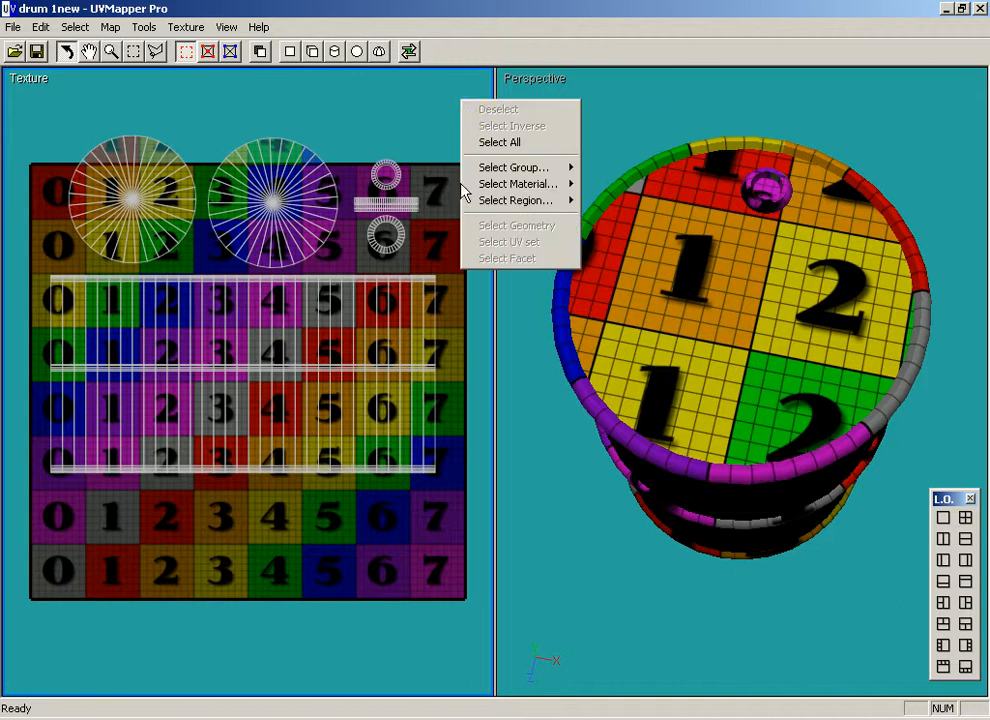
left_click(449, 127)
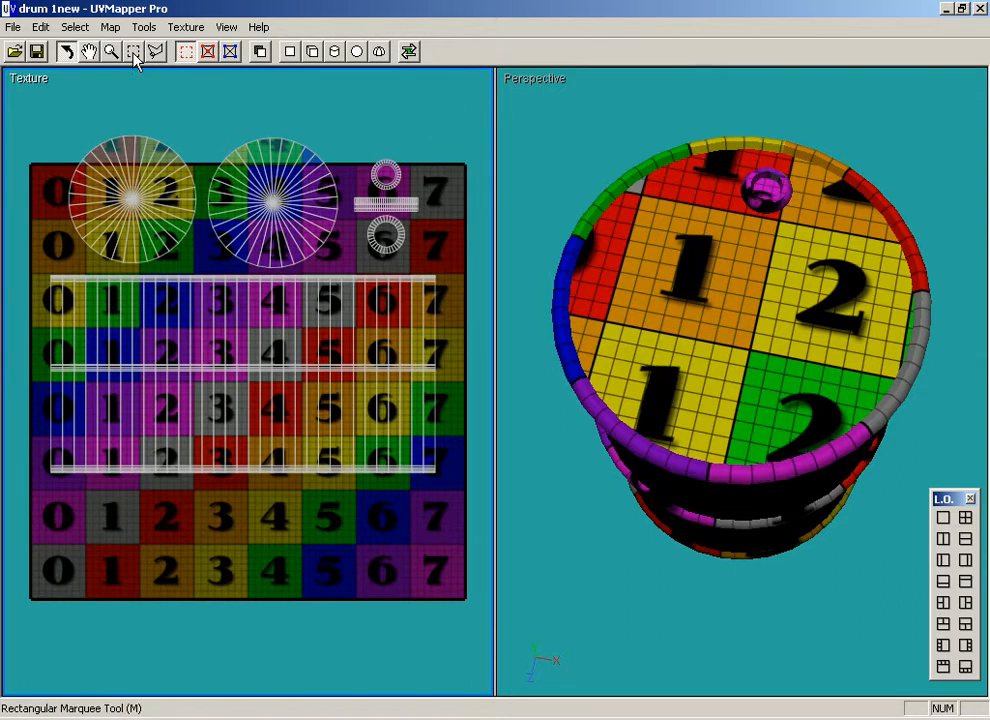
Marquee-select all UV pieces and move them down together so they lie inside the checker texture.
left_click(133, 51)
left_click_drag(456, 101, 36, 515)
left_click_drag(192, 246, 254, 392)
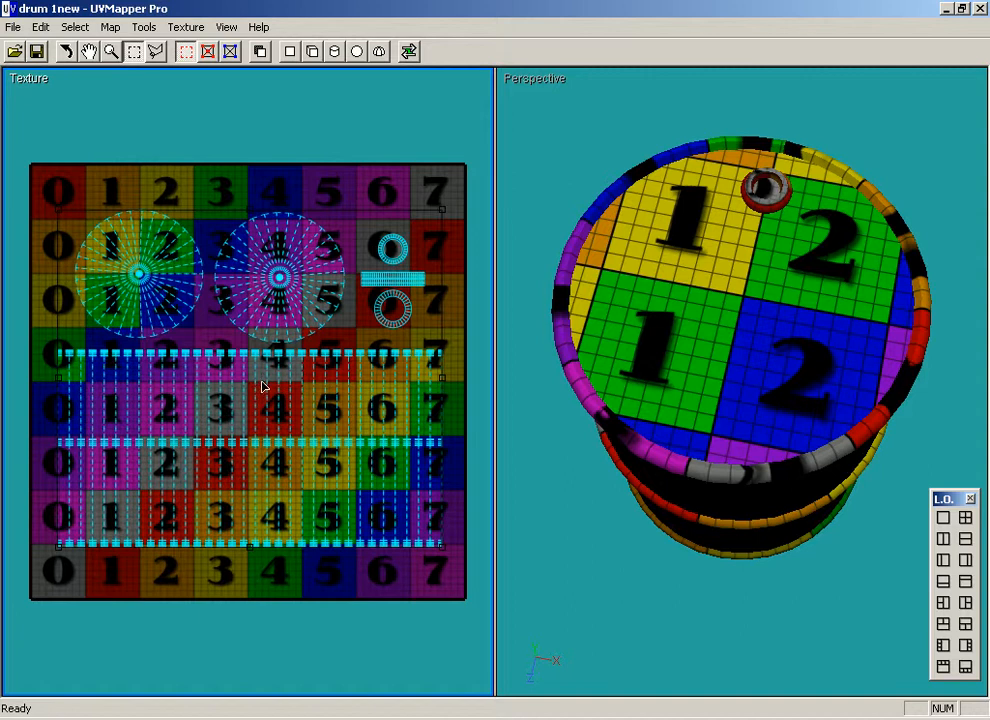
Enlarge all selected UVs together to nearly fill the texture's width, keep them inside its border, and deselect them.
key("plus")
key("plus")
key("plus")
key("plus")
key("plus")
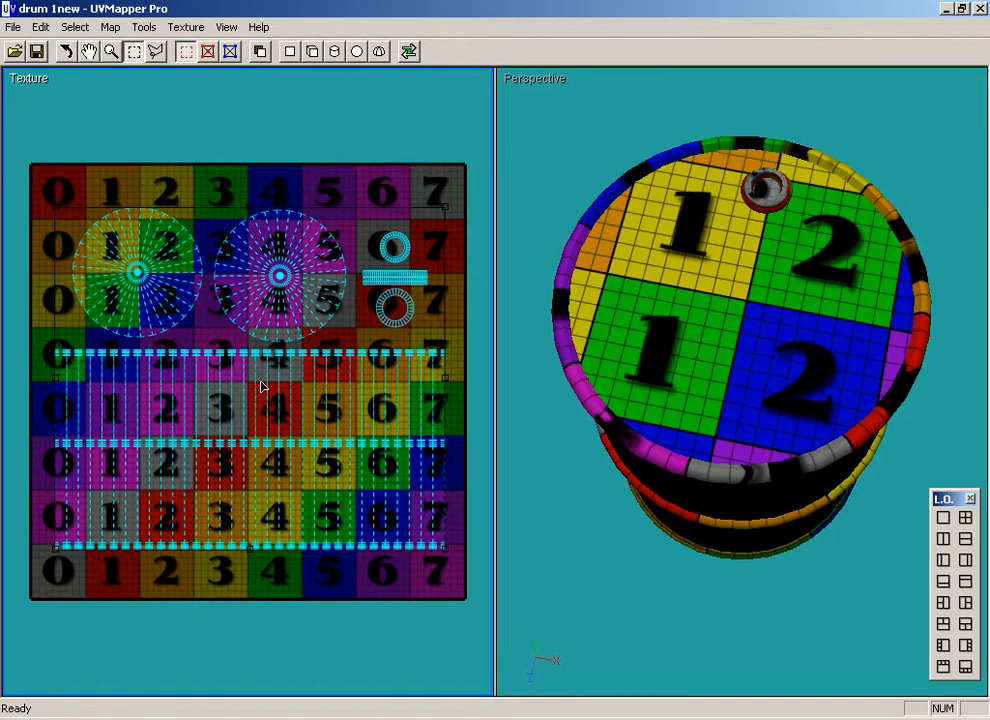
key("plus")
key("plus")
key("plus")
key("plus")
key("plus")
key("plus")
key("plus")
key("plus")
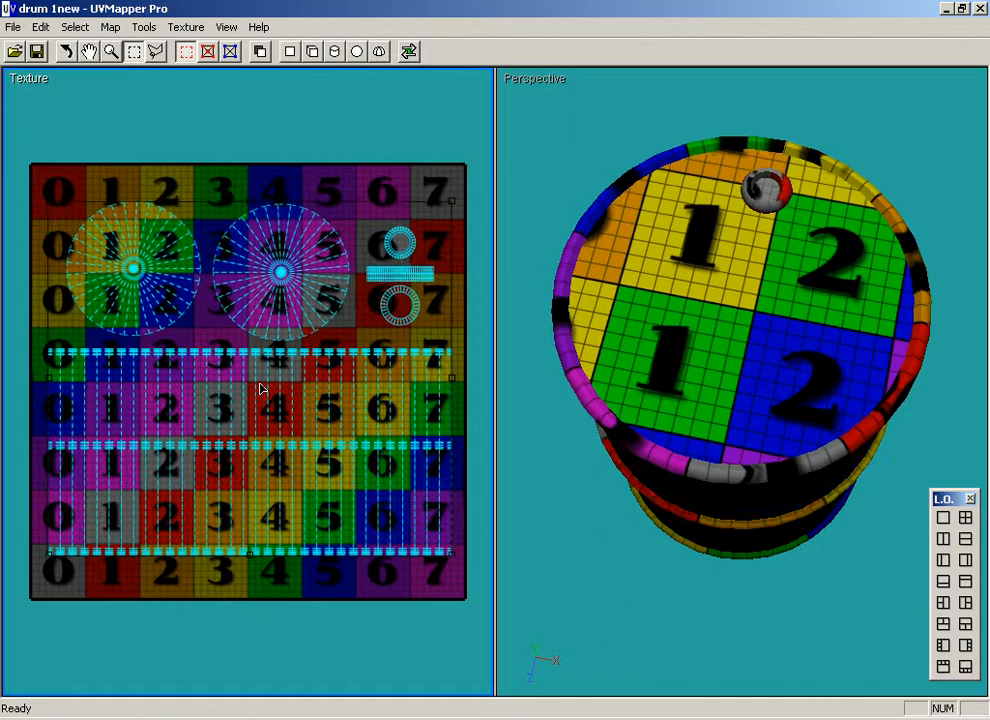
key("plus")
key("plus")
key("plus")
key("plus")
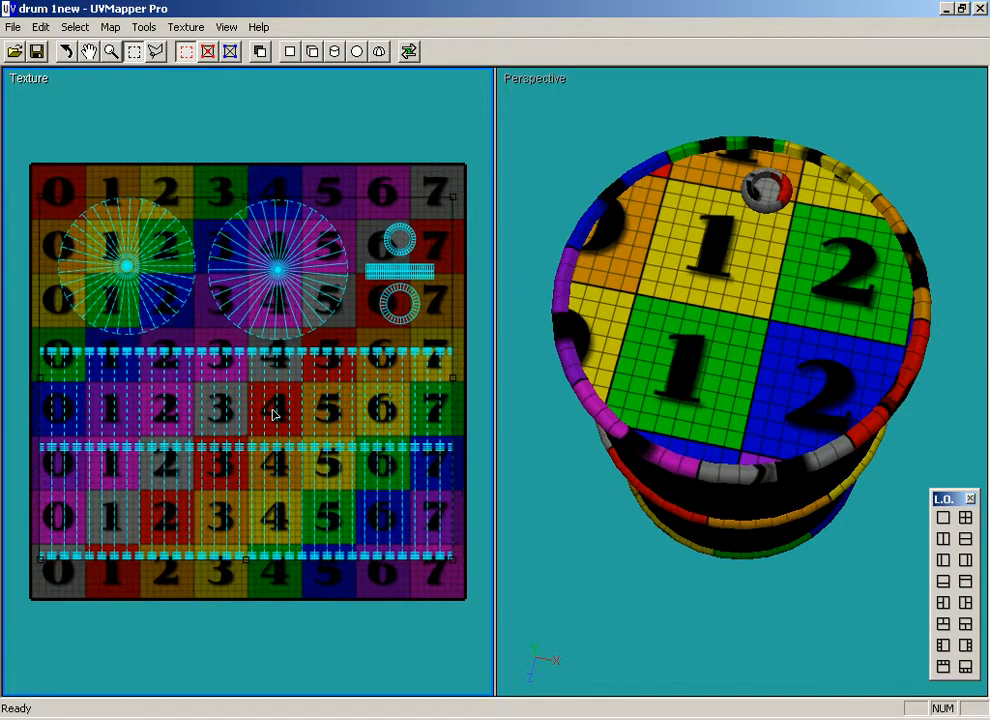
key("plus")
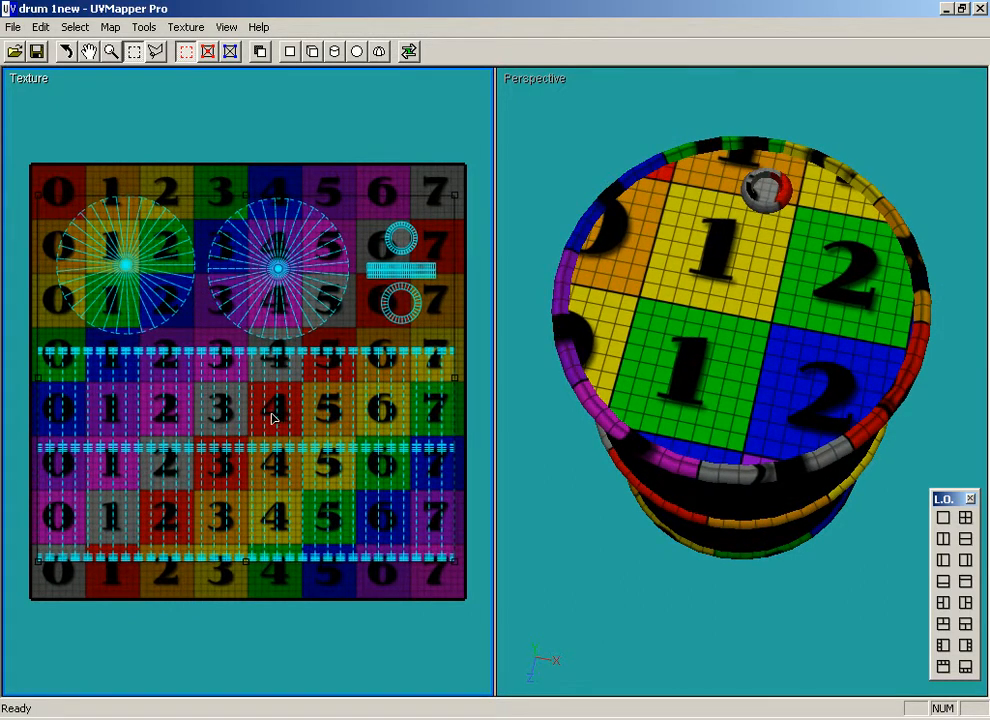
key("Return")
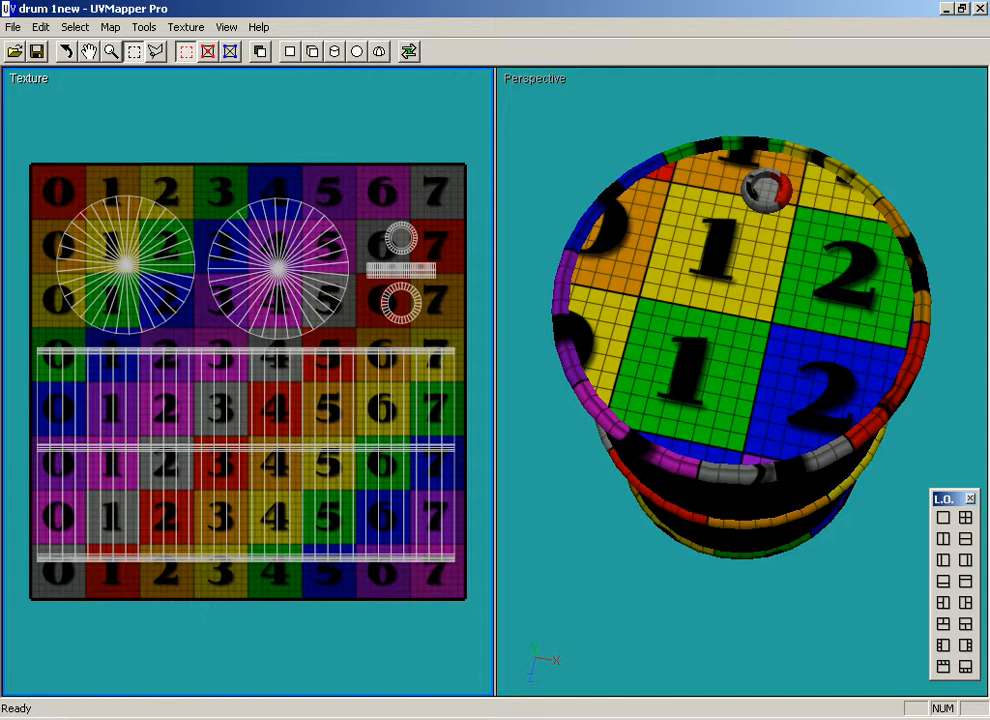
Save the model in the tut drum folder as the OBJ file "drum 1newuv", with no export options ticked.
left_click(13, 27)
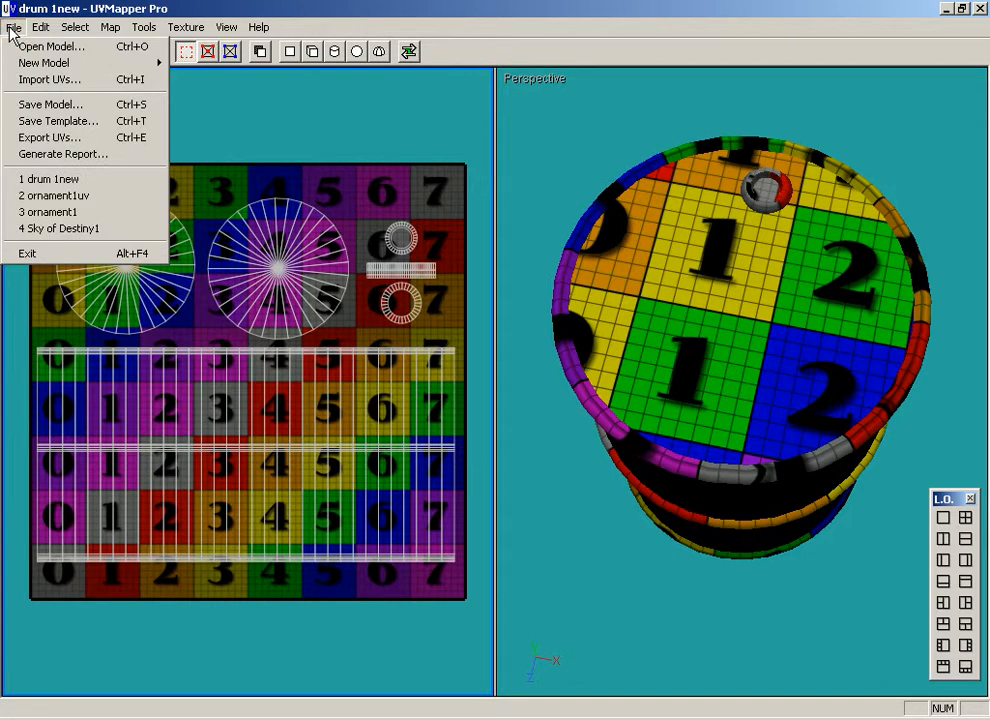
left_click(62, 105)
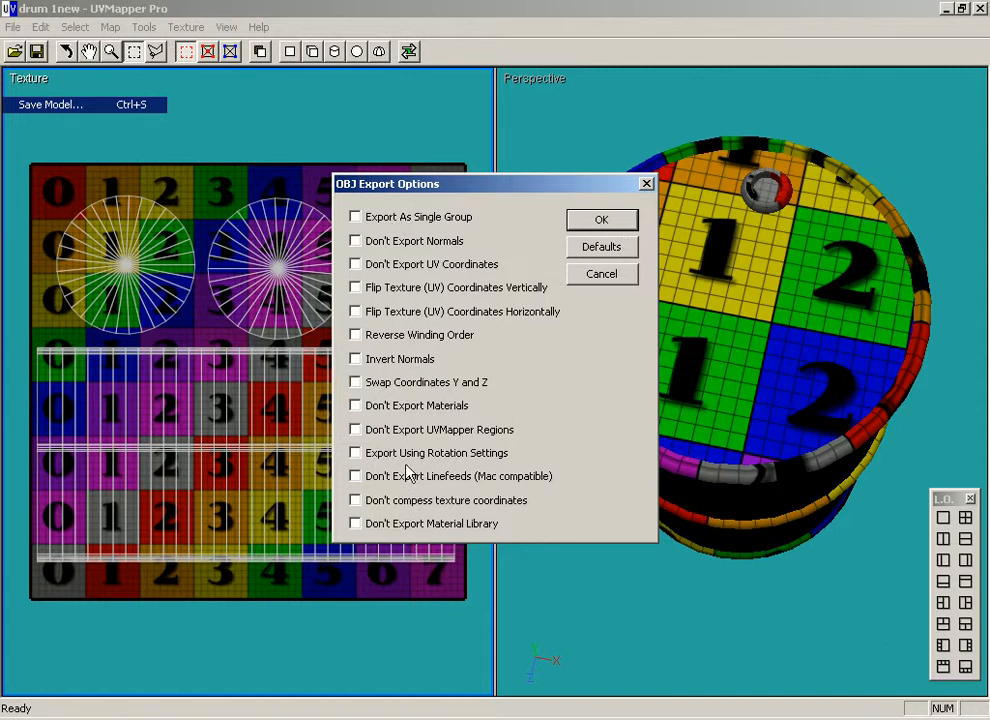
left_click(612, 220)
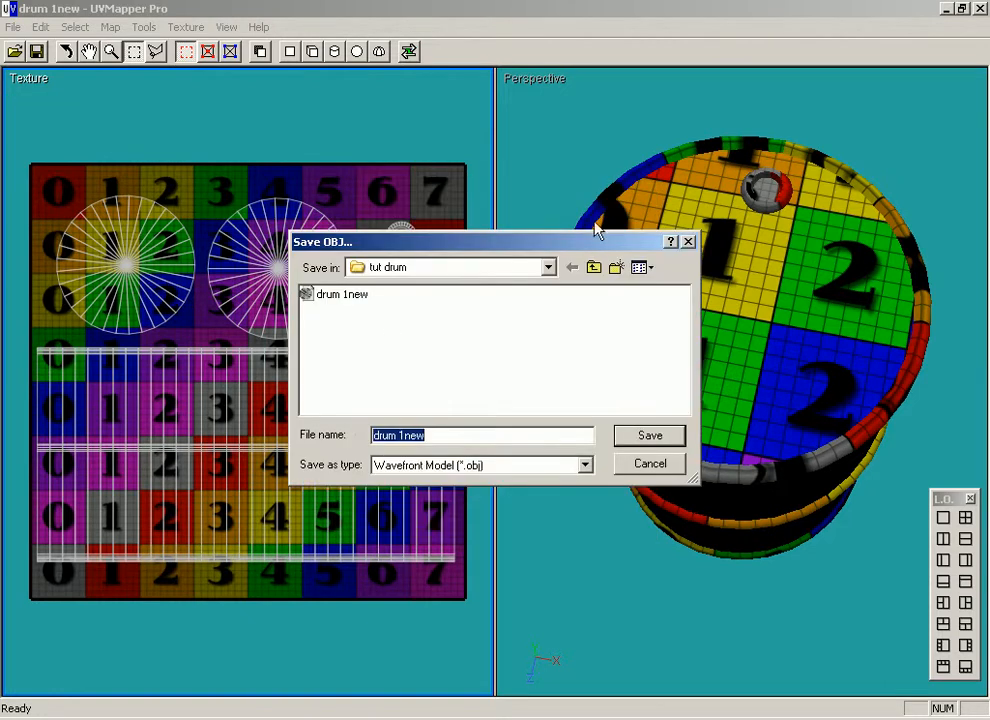
left_click(444, 437)
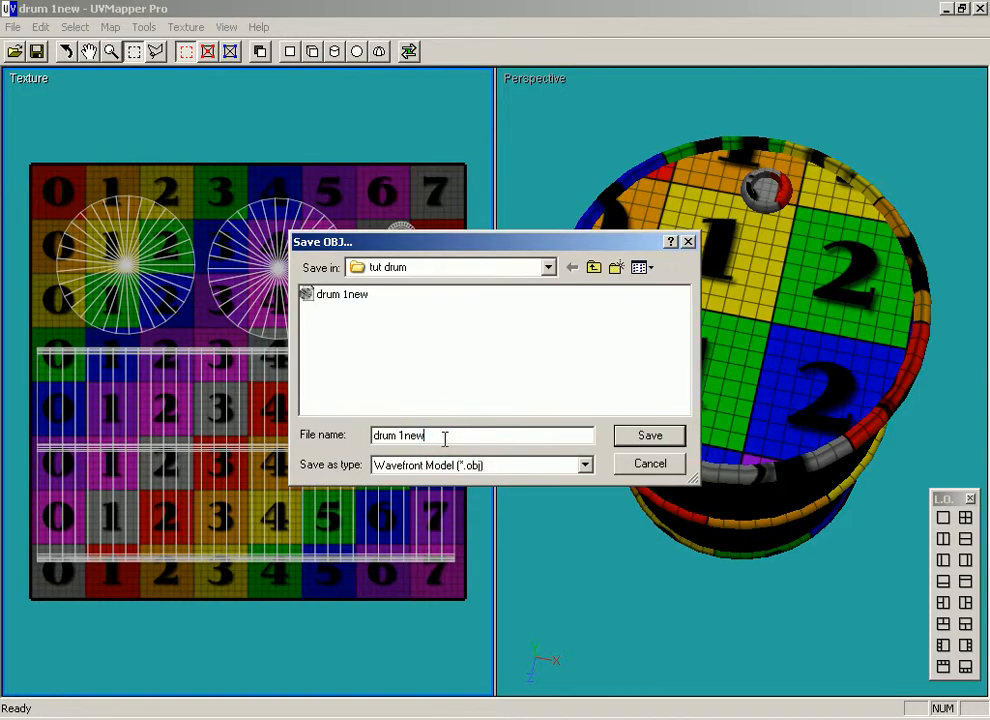
type("uv")
left_click(661, 438)
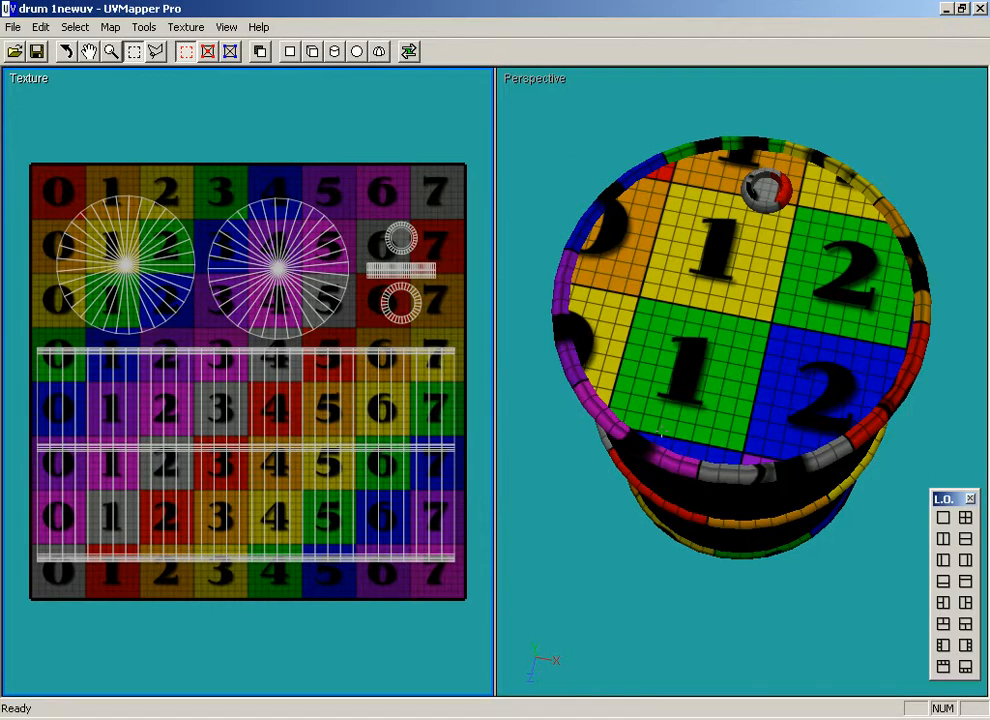
Save the UV template as a 1024 by 1024 anti-aliased RGB bitmap named "drum 1newuv".
left_click(13, 27)
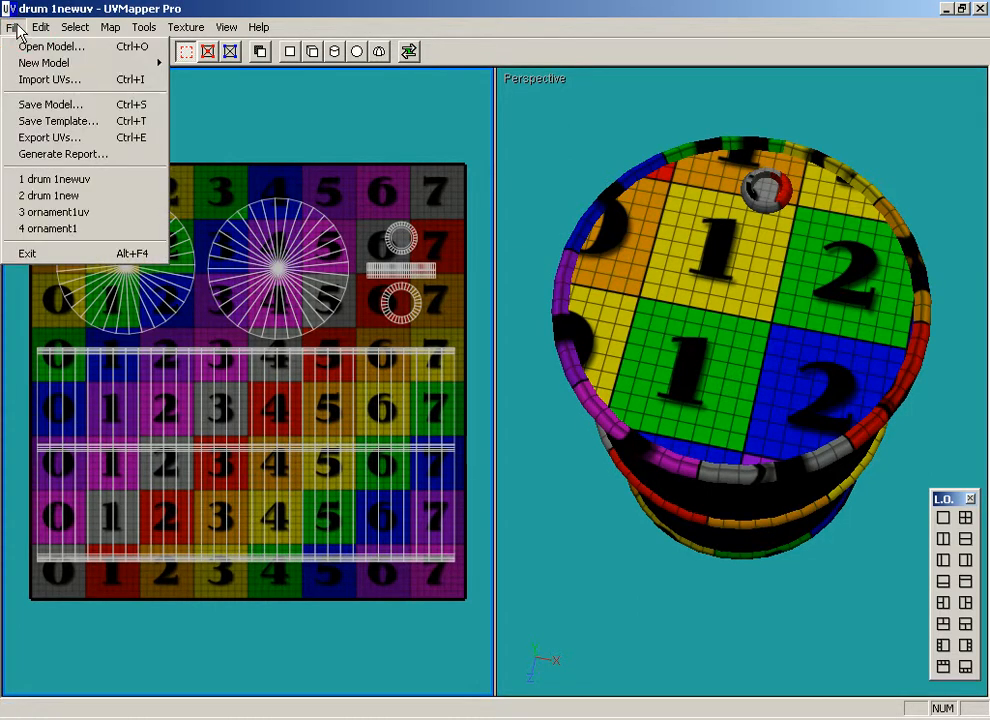
left_click(56, 121)
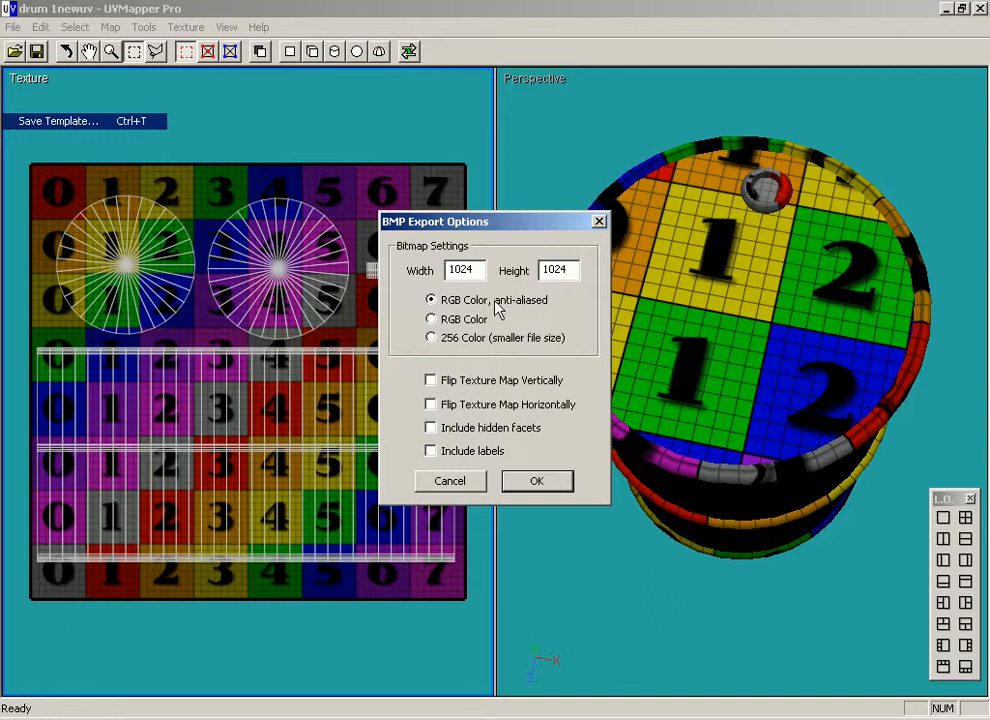
left_click(560, 488)
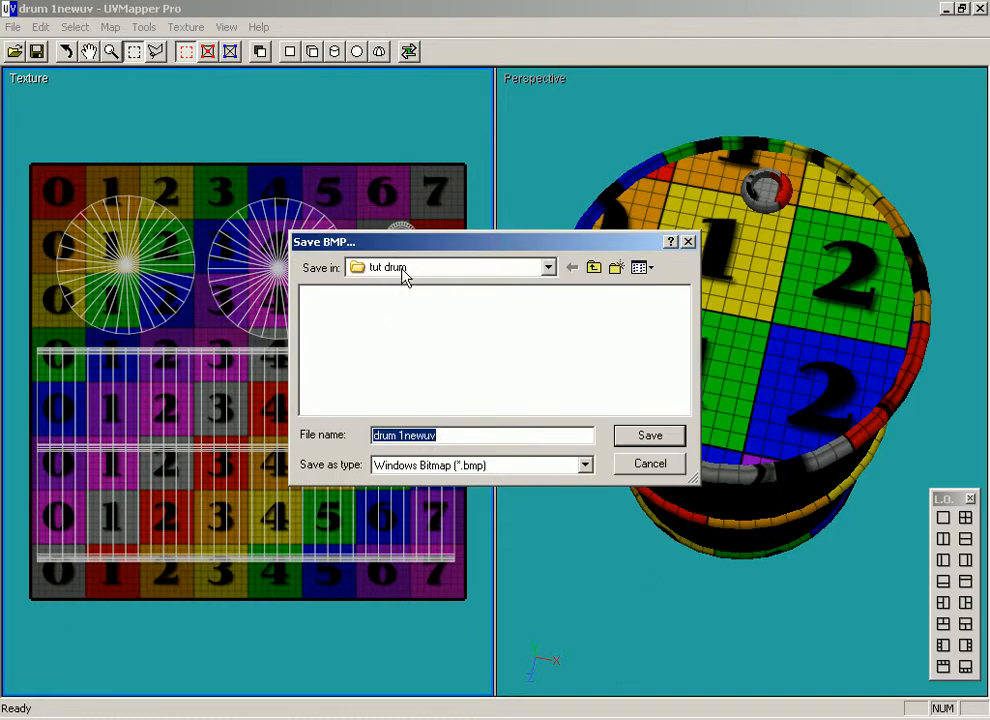
left_click(668, 440)
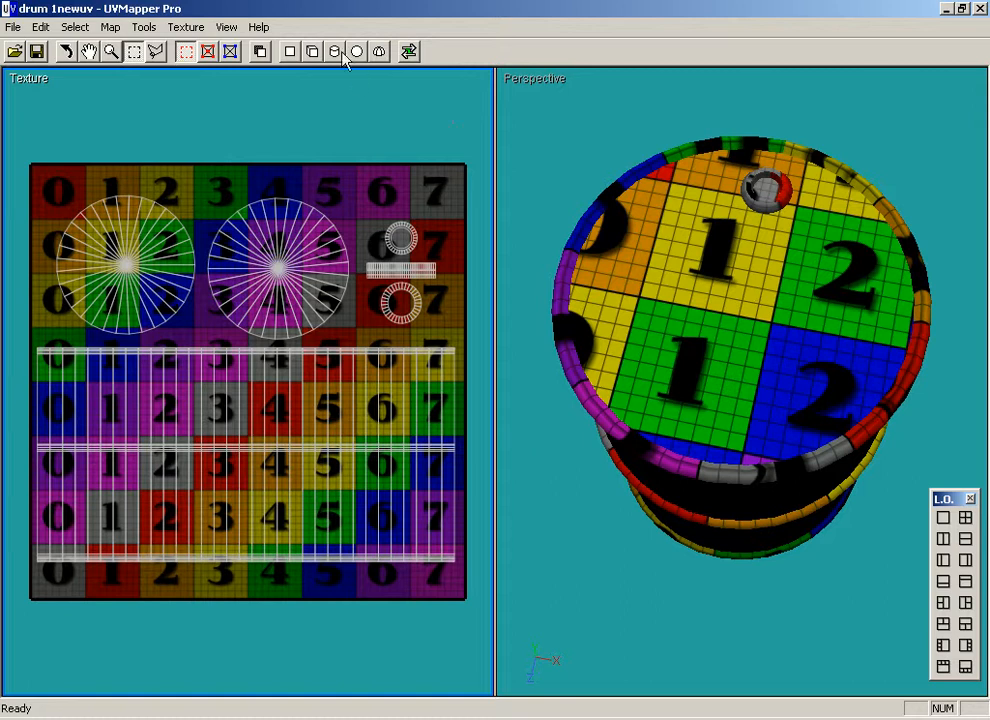
Switch interactive mapping on and off to try its planar projection on the whole drum.
left_click(409, 52)
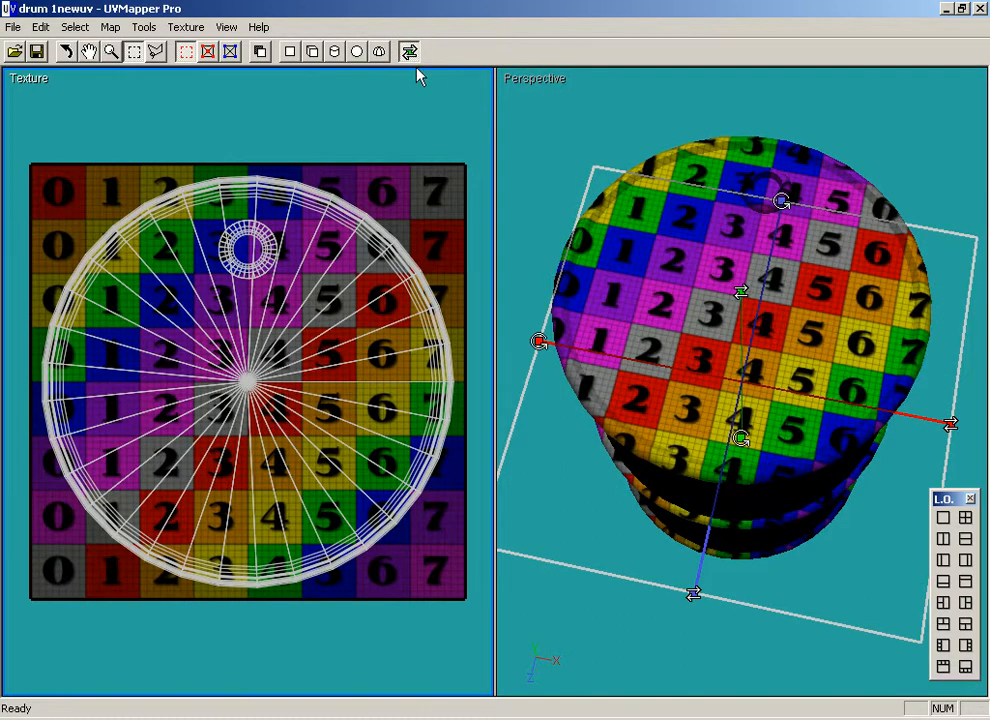
left_click(409, 52)
left_click(409, 52)
left_click(409, 52)
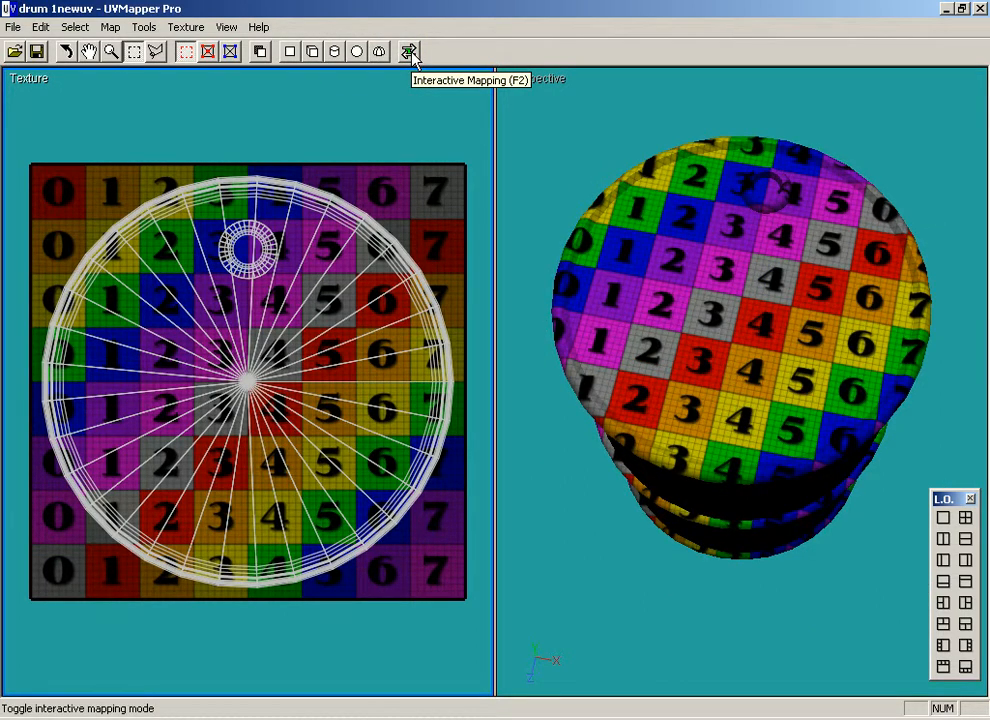
Map the whole drum cylindrically on the Y axis with Separate caps and Scale Result.
left_click(336, 52)
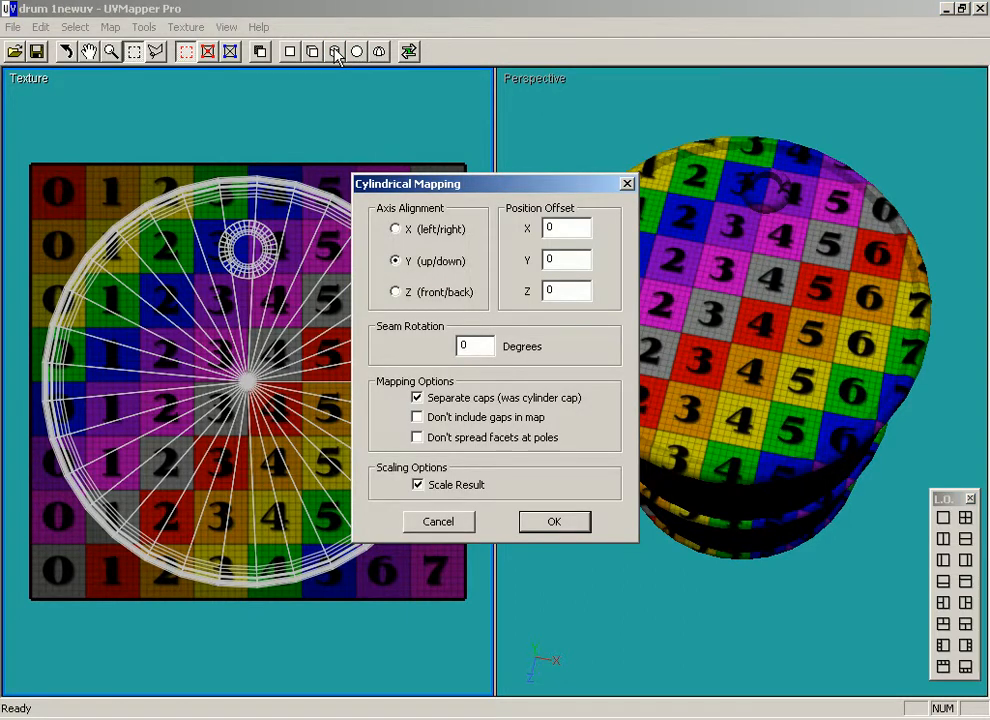
left_click(417, 398)
left_click(417, 398)
left_click(546, 521)
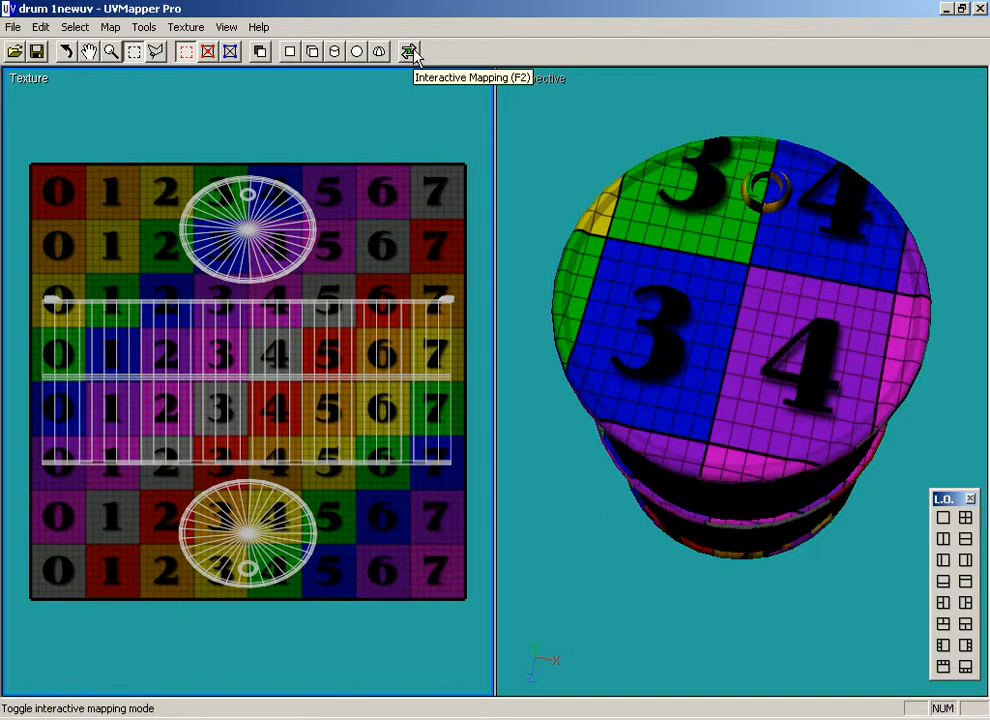
left_click(334, 51)
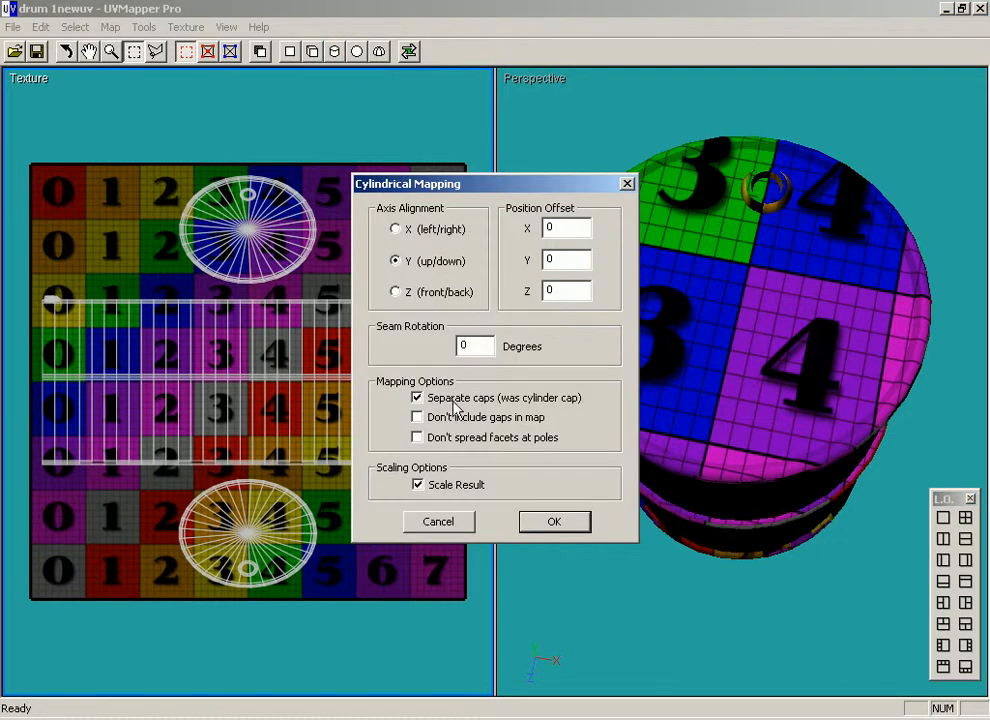
left_click(563, 514)
left_click(562, 522)
Turn on interactive mapping and apply its cylindrical projection to the whole drum.
left_click(409, 52)
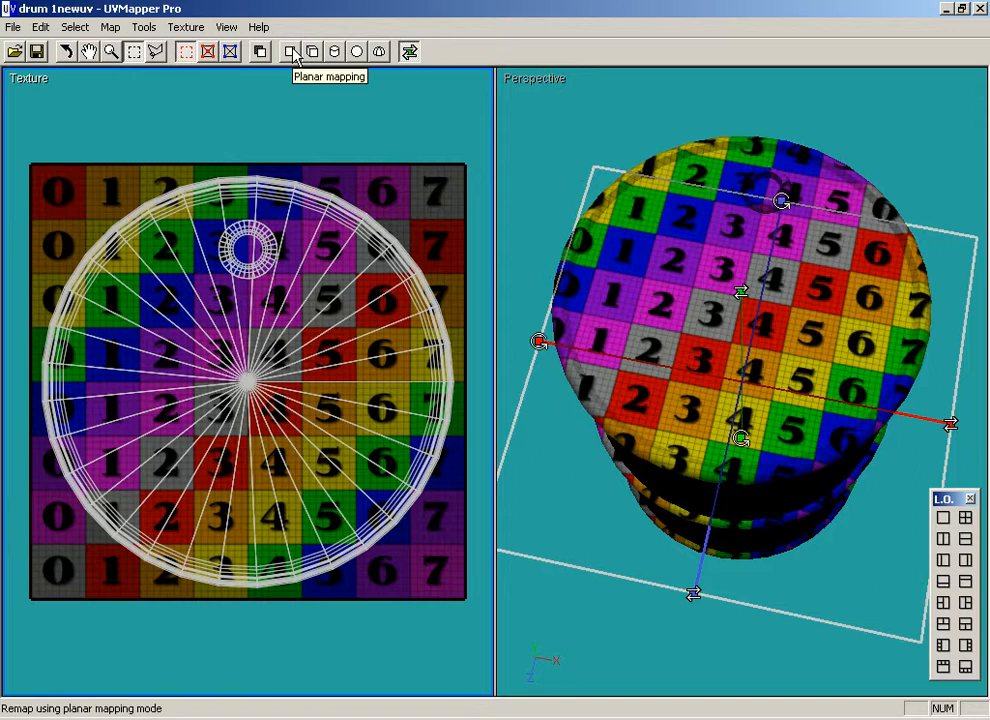
left_click(336, 53)
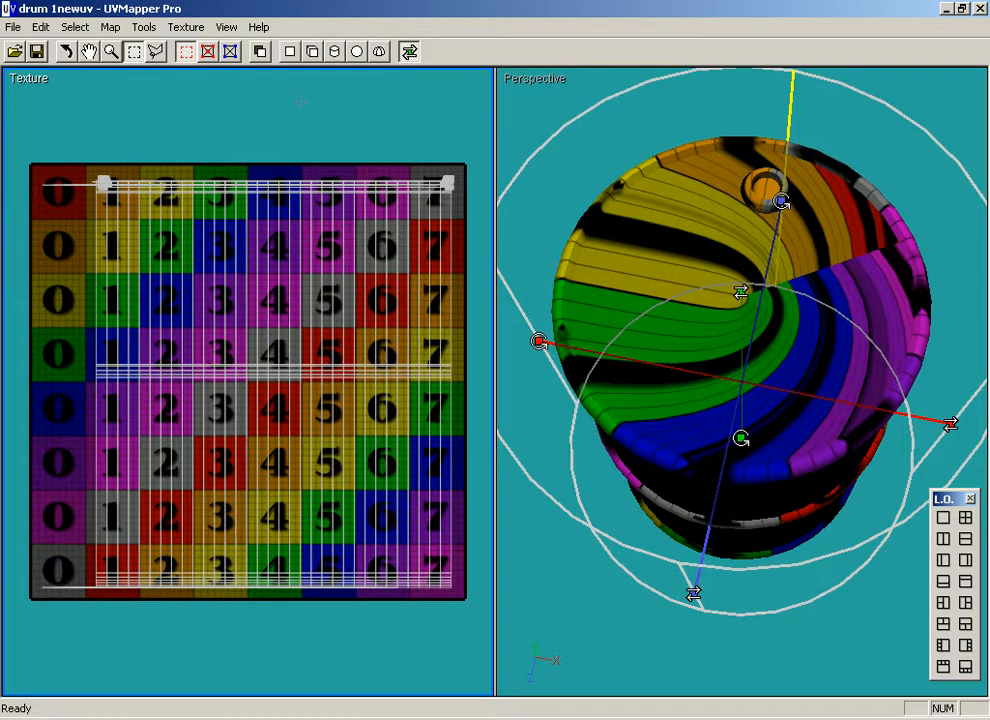
left_click(66, 51)
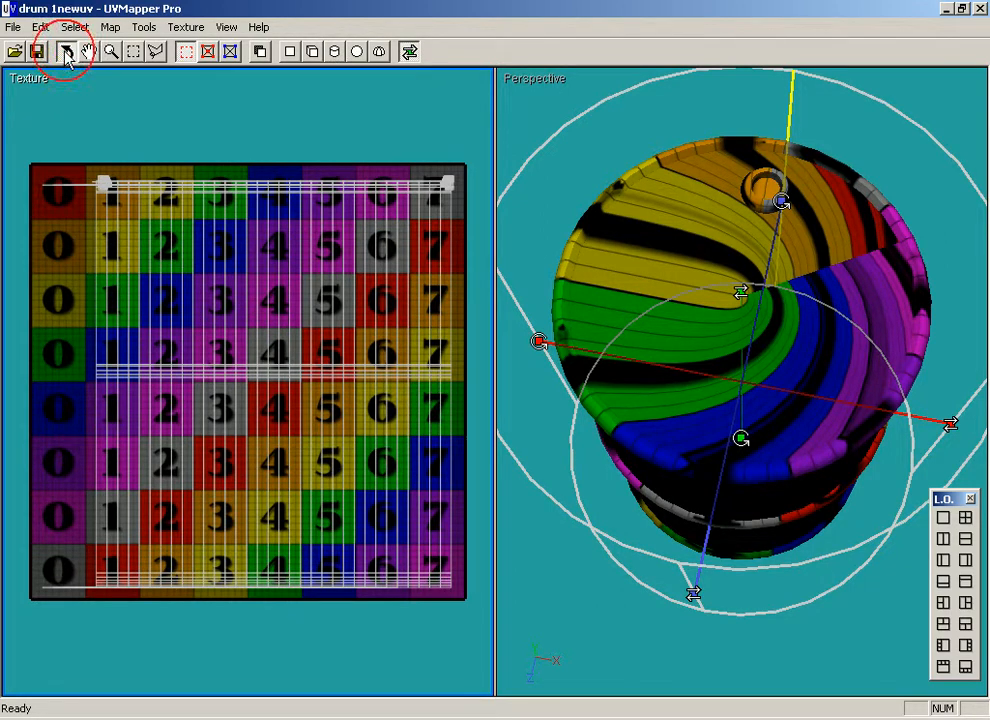
left_click(535, 128)
left_click_drag(667, 214, 727, 210)
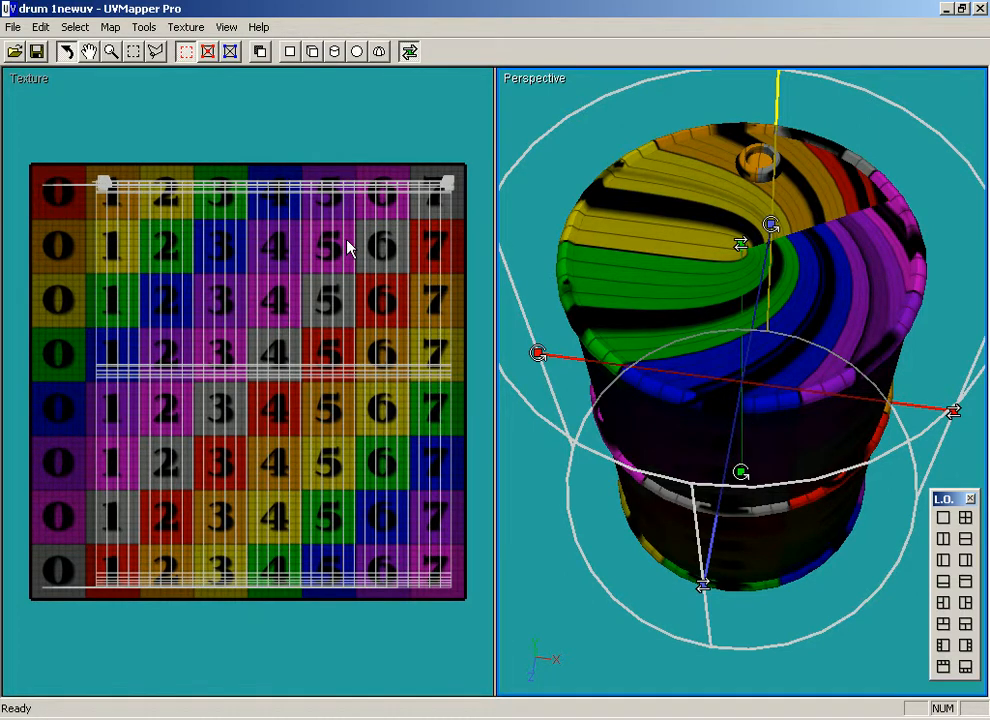
key("Home")
left_click_drag(838, 305, 796, 307)
left_click_drag(779, 287, 688, 297)
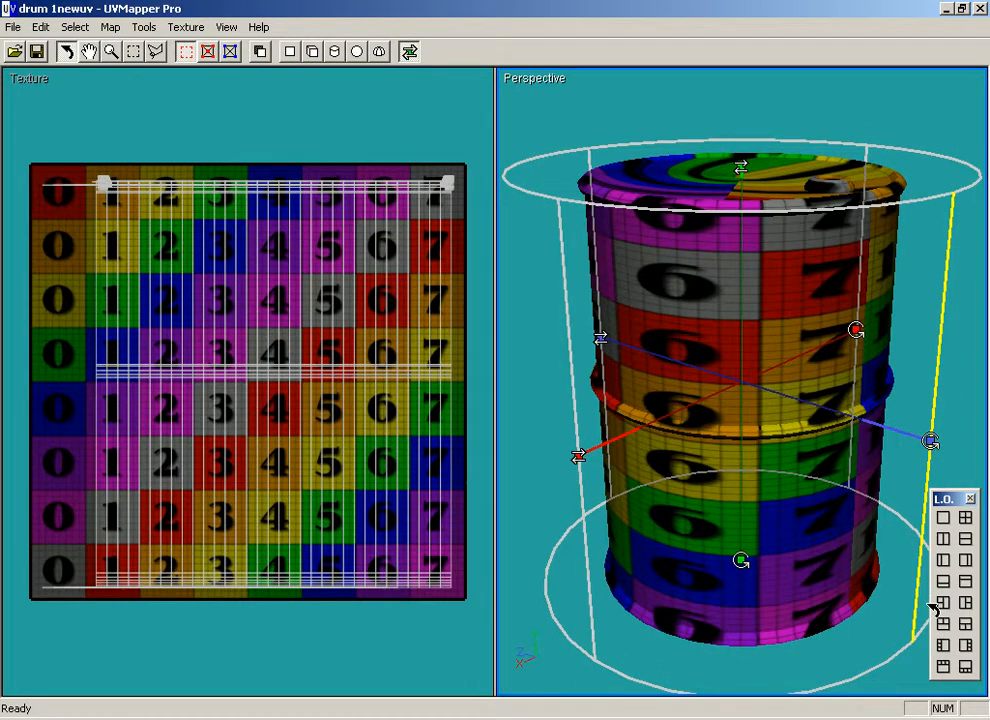
mouse_move(757, 290)
left_mouse_down()
mouse_move(735, 285)
mouse_move(752, 291)
left_mouse_up()
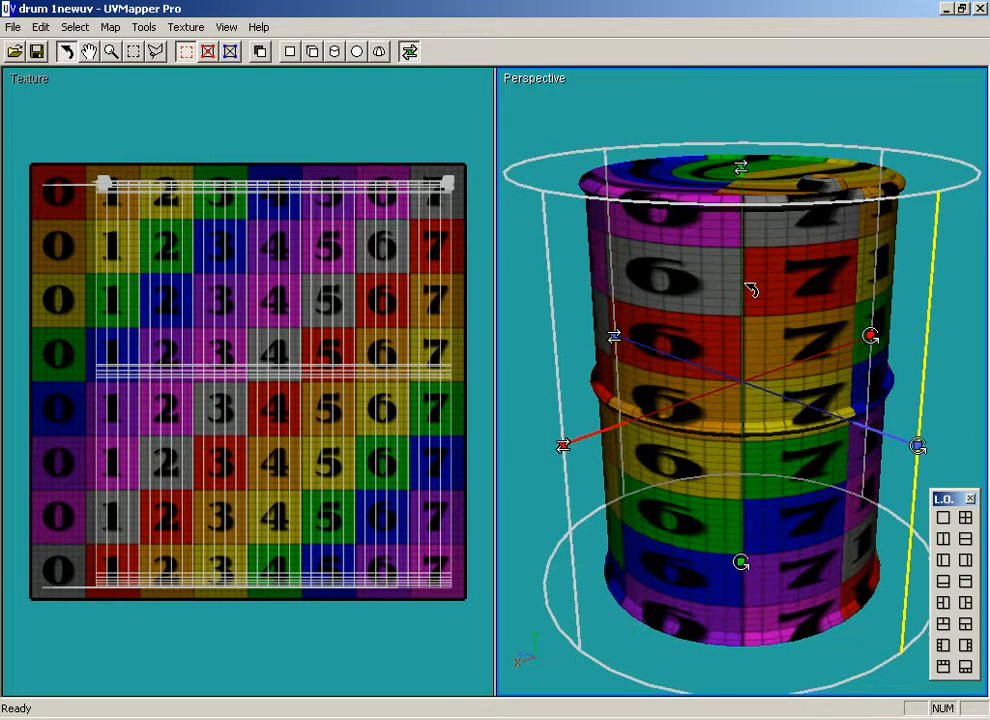
Select the Barrel facets and shift their UVs left across the texture map so they start in the 0 column.
right_click(241, 262)
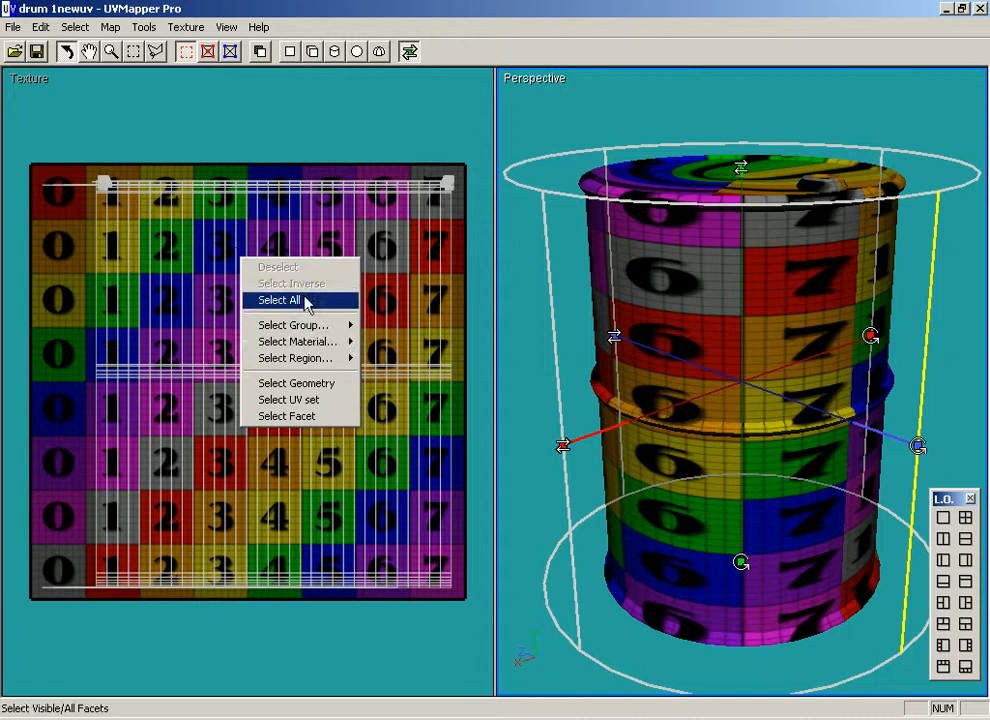
mouse_move(316, 328)
left_click(388, 342)
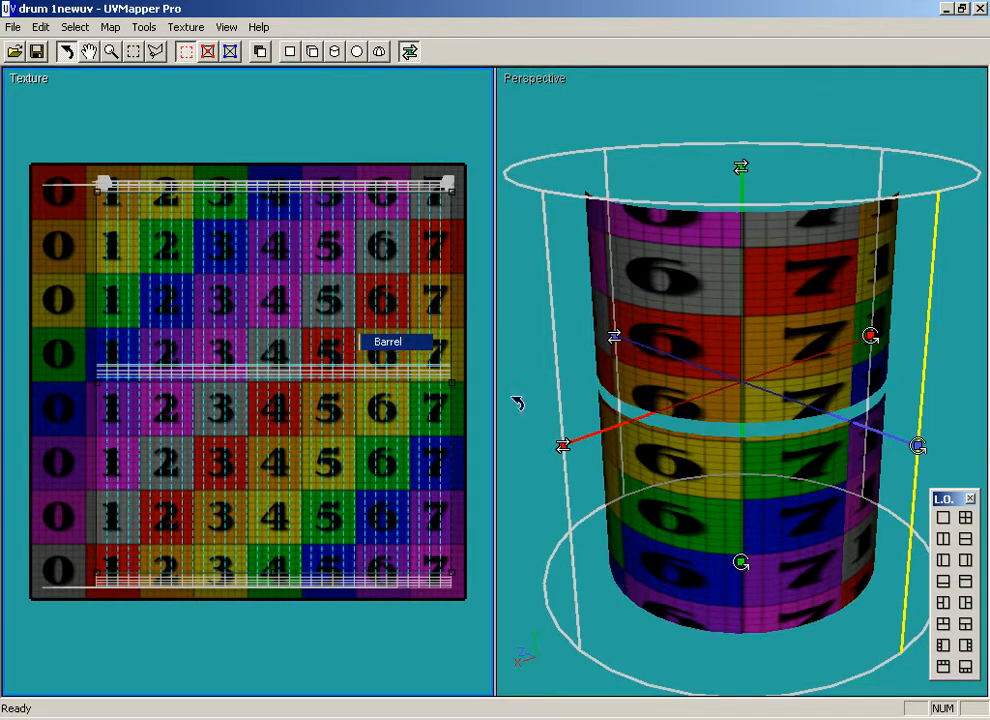
left_click_drag(763, 369, 740, 370)
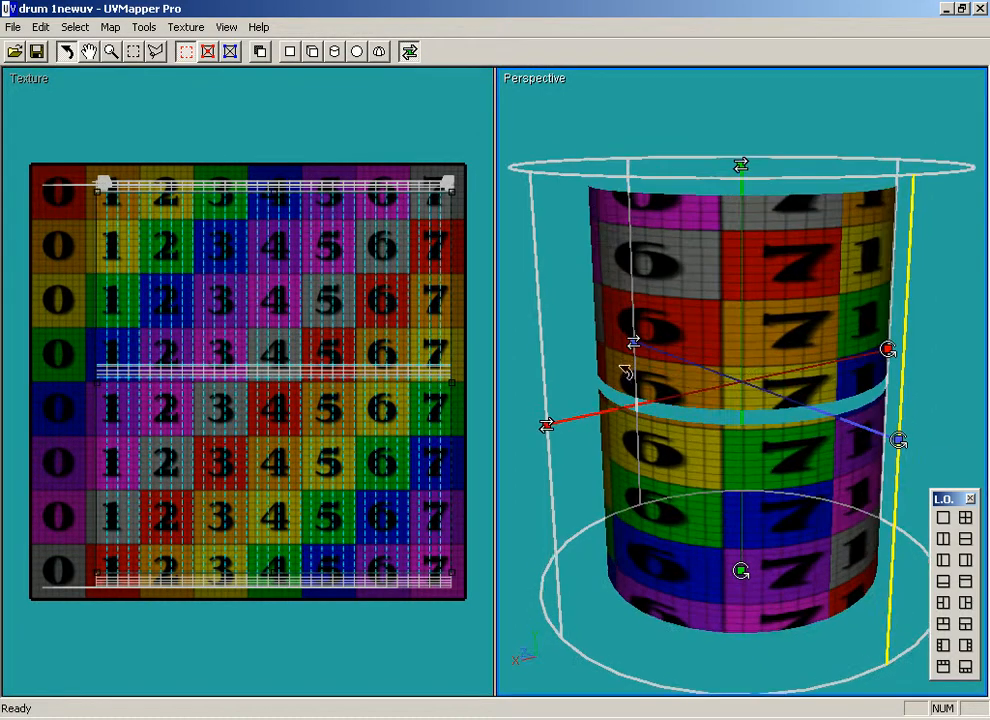
mouse_move(383, 305)
left_mouse_down()
mouse_move(327, 300)
mouse_move(374, 306)
left_mouse_up()
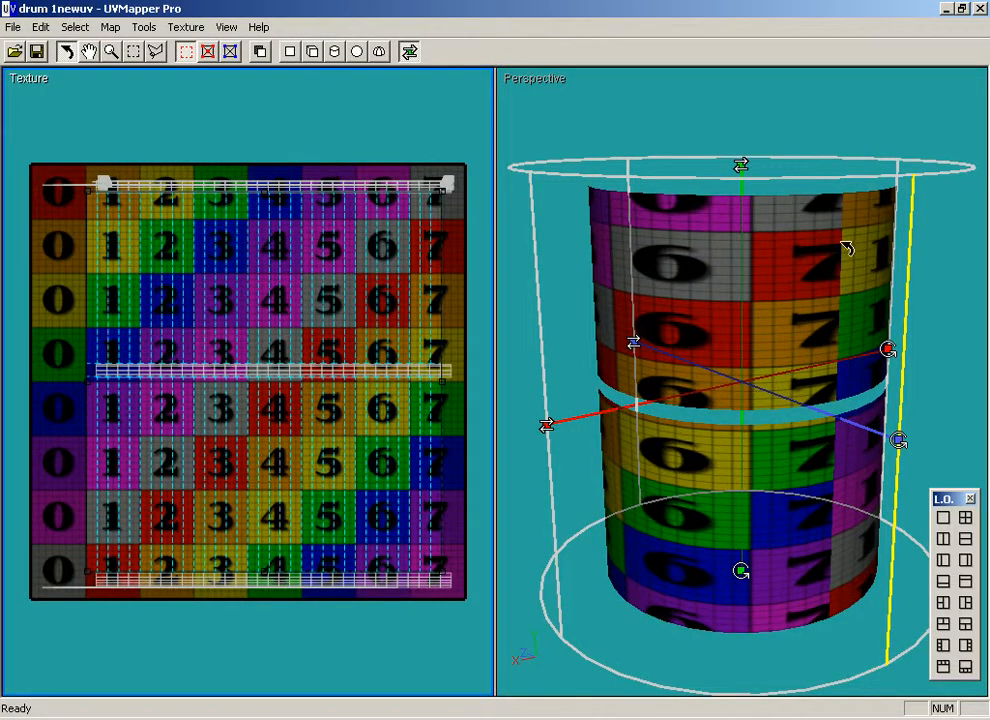
left_click_drag(345, 302, 325, 294)
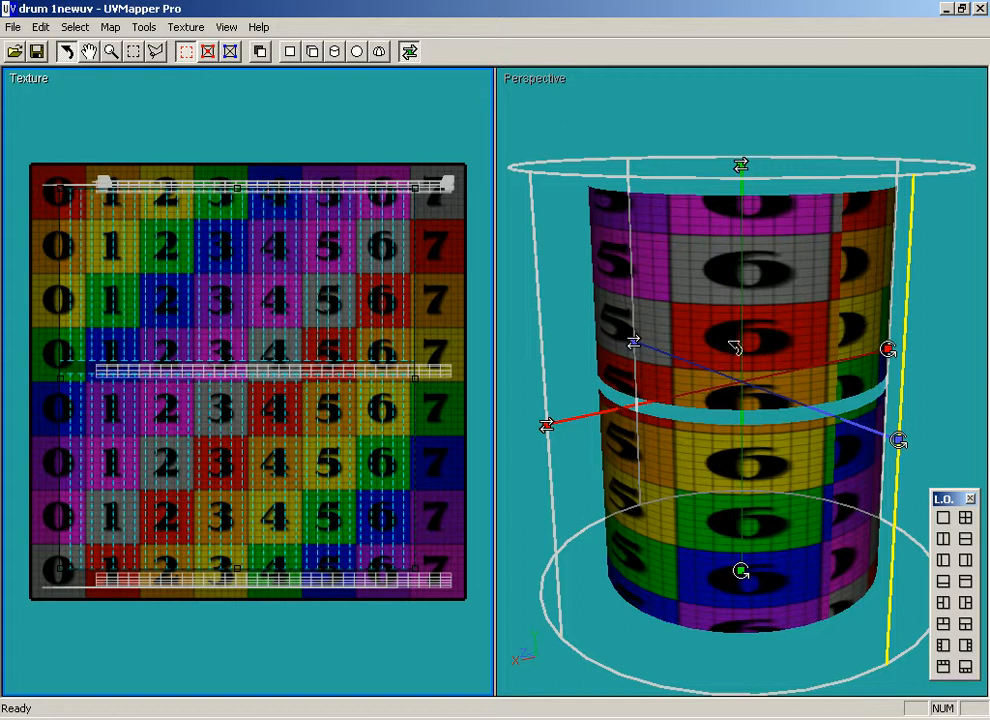
Try the polar, spherical and box projections on the Barrel facets, and remap them with the cylindrical projection.
left_click_drag(709, 325, 658, 289)
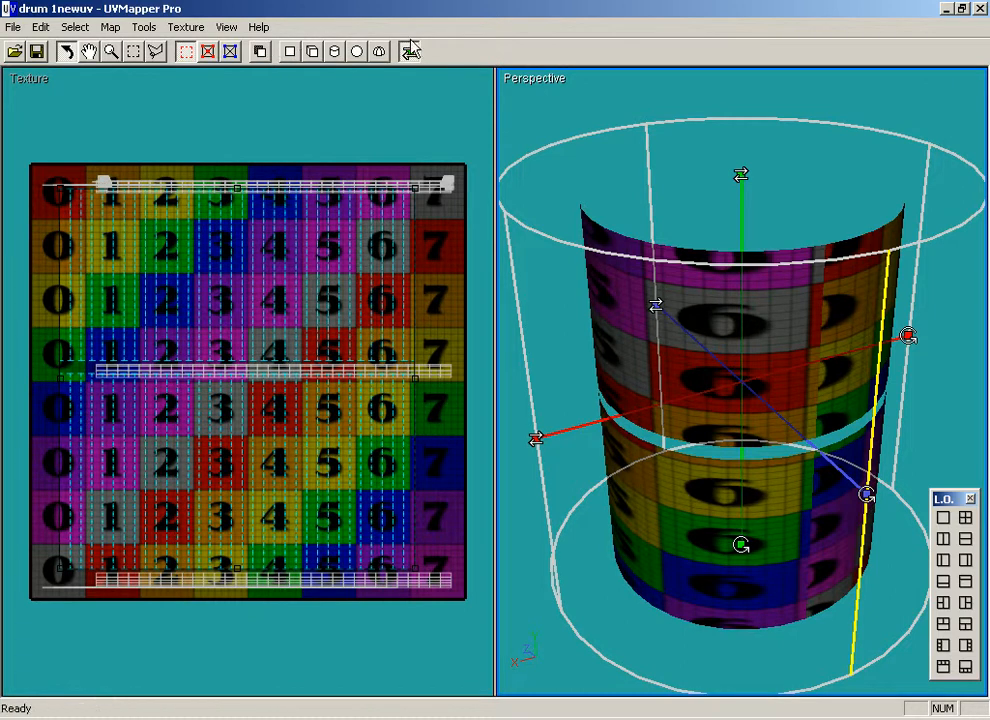
left_click(382, 55)
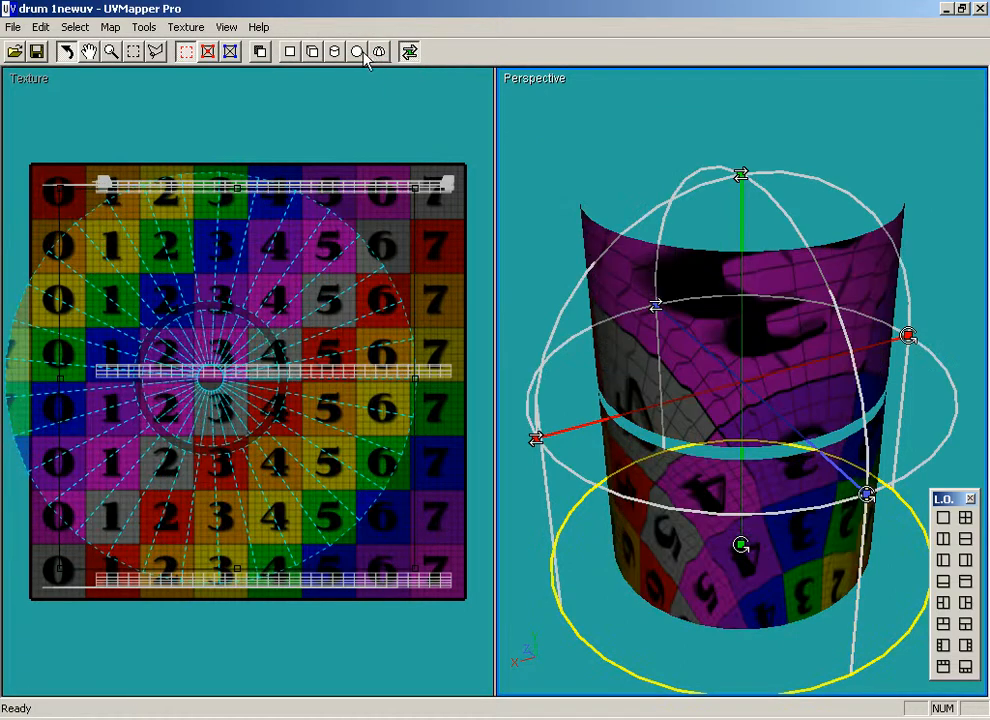
left_click(358, 53)
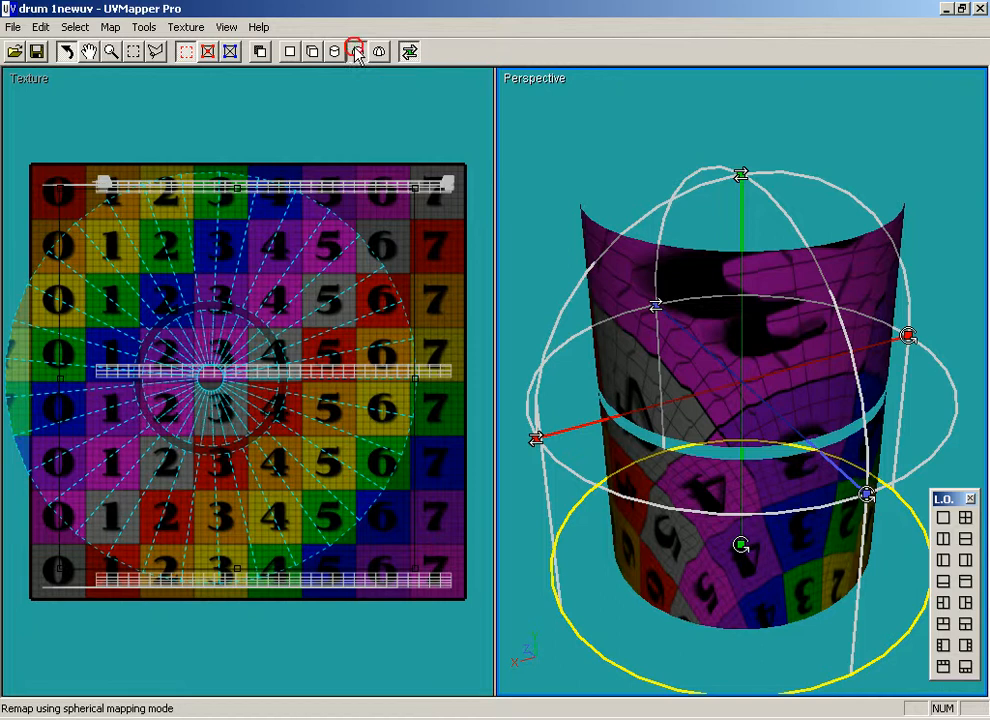
left_click(331, 54)
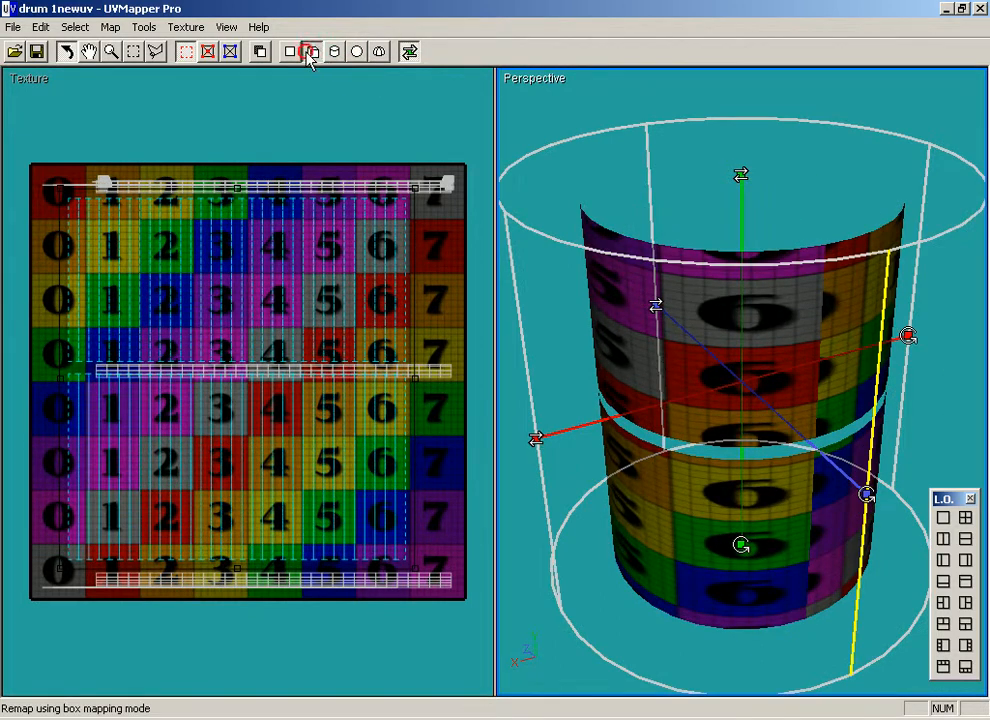
left_click(312, 53)
left_click(335, 52)
Shift the Barrel UVs right to start in the 1 column, and turn the projection cylinder about its vertical axis.
left_click_drag(748, 357, 756, 347)
left_click_drag(294, 300, 360, 287)
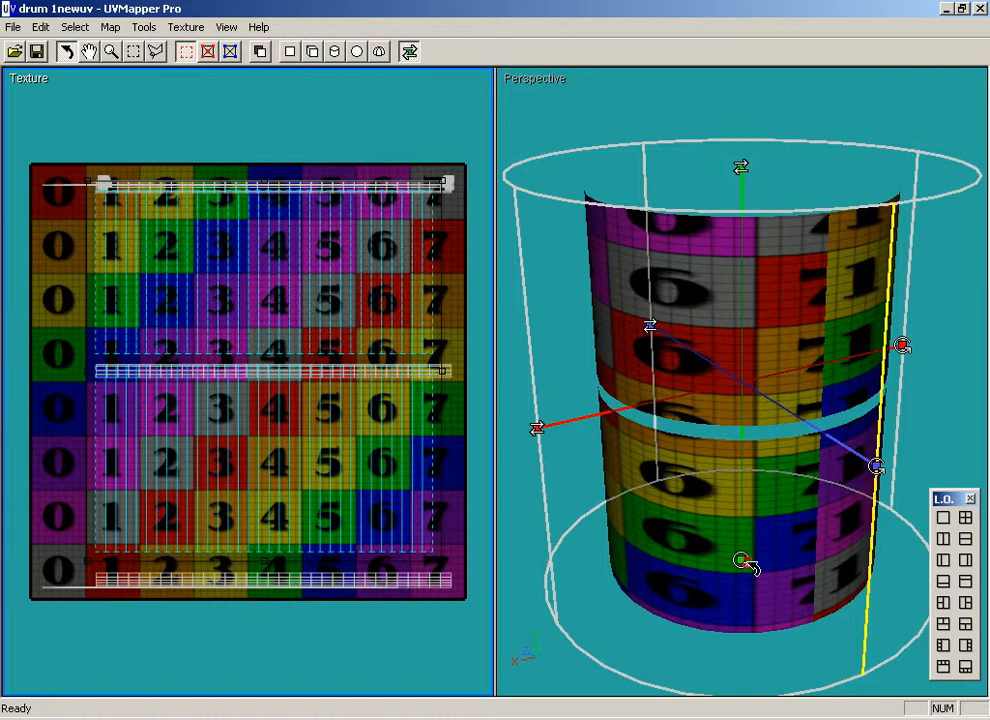
left_click(580, 436)
left_click_drag(748, 566, 652, 570)
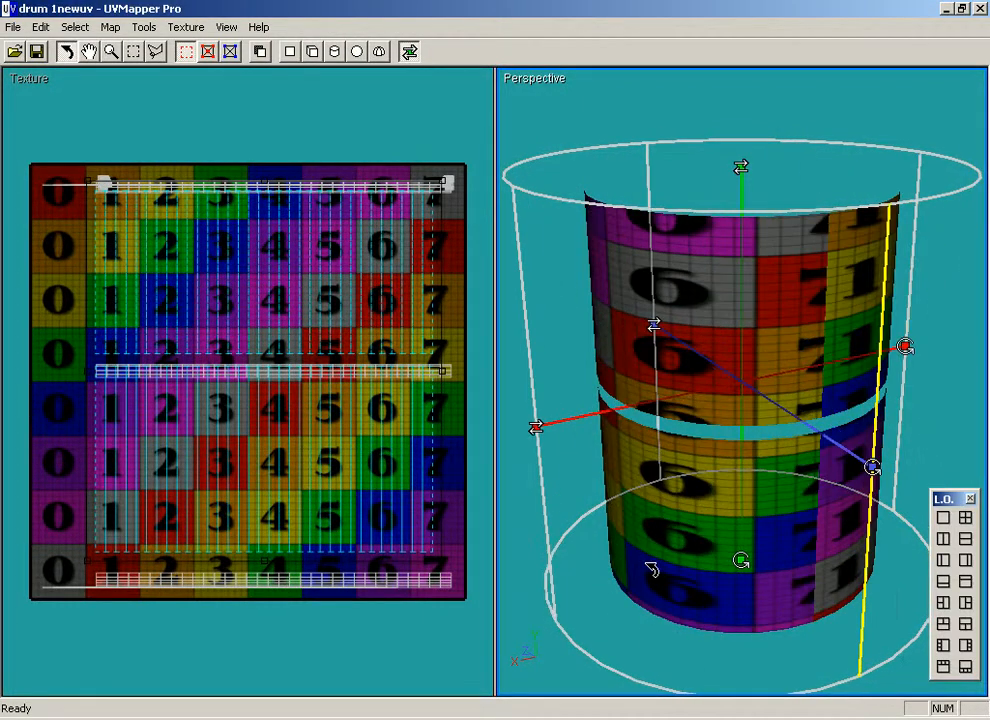